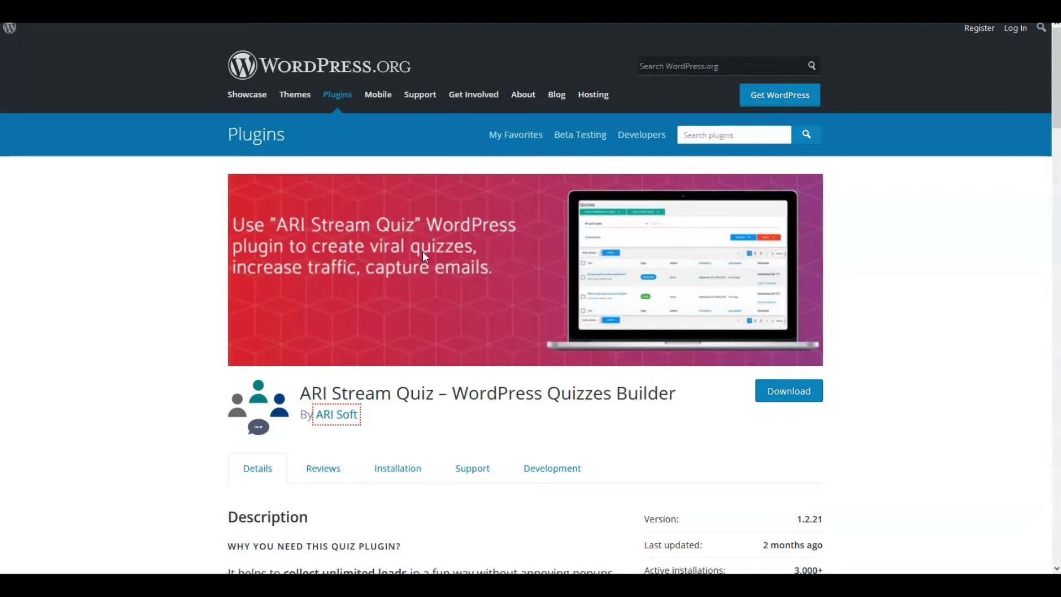
Highlight ARI Stream Quiz's description, last-updated date and active installations count
{"action": "scroll", "coordinate": [425, 255], "scroll_direction": "down", "scroll_amount": 3}
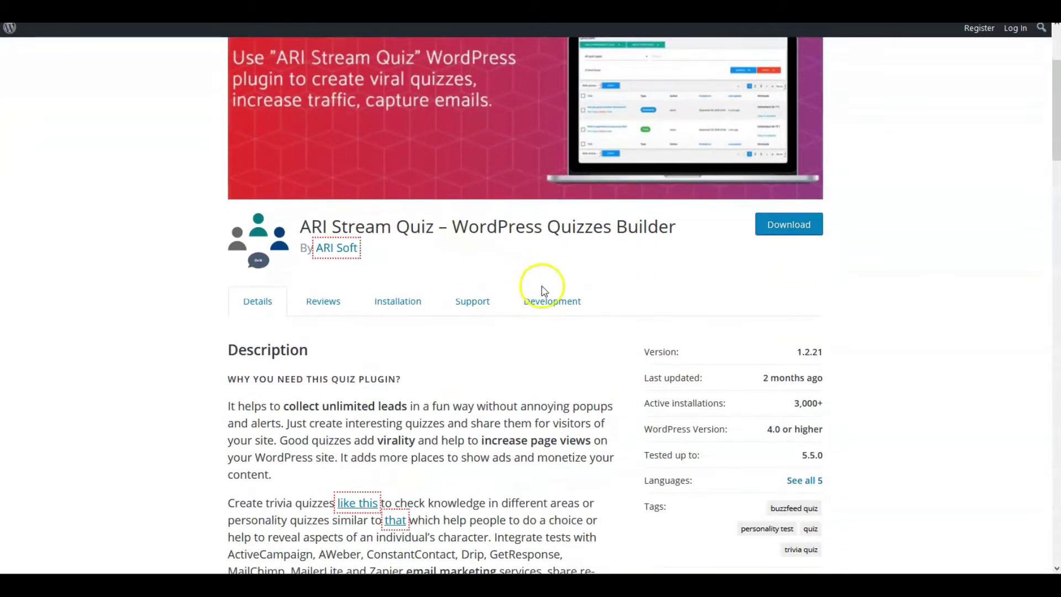
{"action": "scroll", "coordinate": [609, 321], "scroll_direction": "down", "scroll_amount": 1}
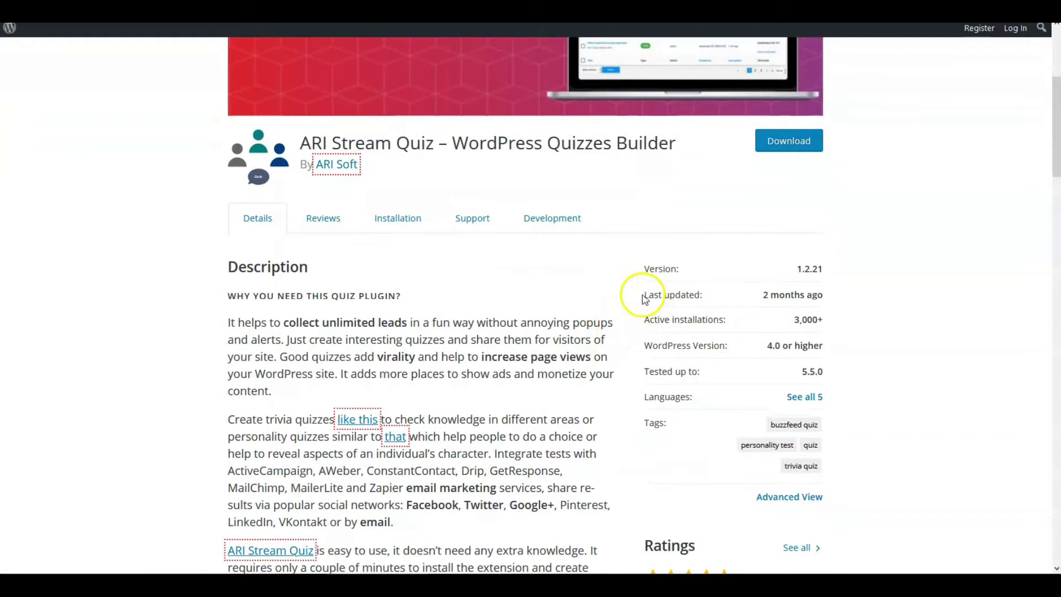
{"action": "left_click_drag", "start_coordinate": [644, 299], "coordinate": [741, 320]}
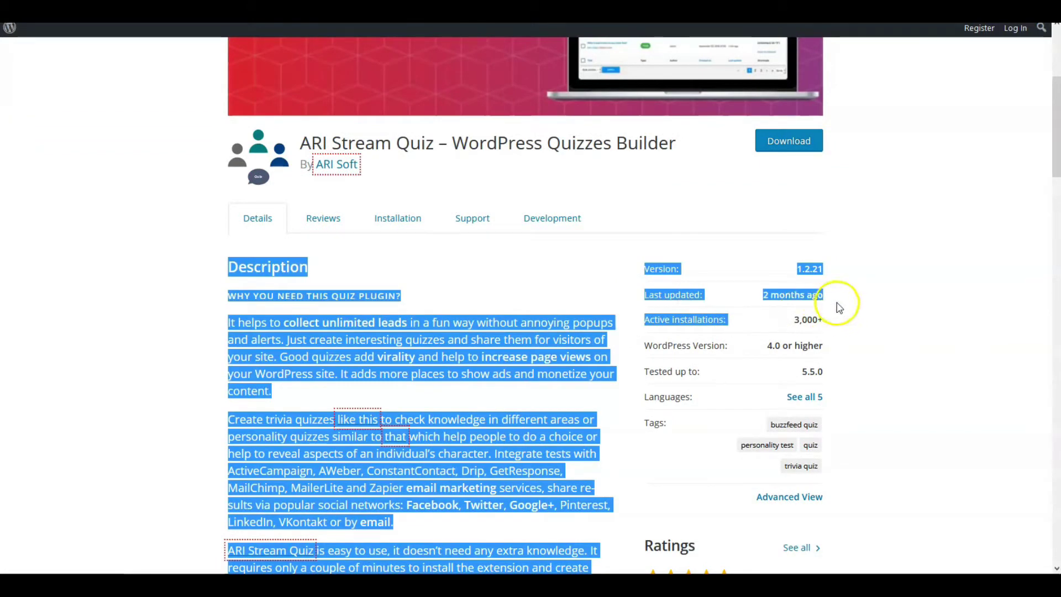
{"action": "mouse_move", "coordinate": [839, 308]}
{"action": "left_mouse_down"}
{"action": "mouse_move", "coordinate": [802, 295]}
{"action": "mouse_move", "coordinate": [822, 314]}
{"action": "left_mouse_up"}
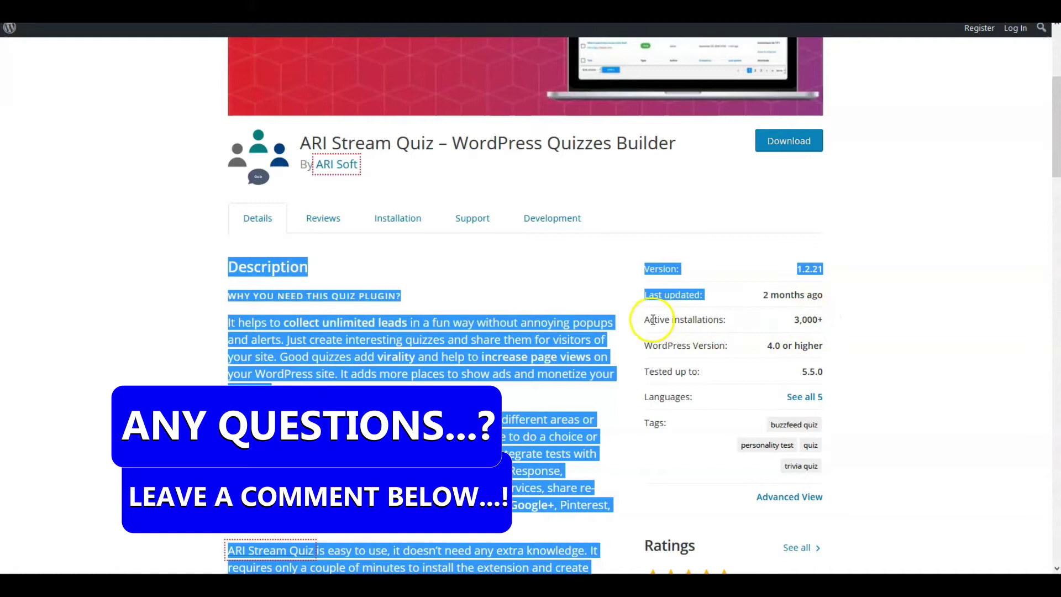
{"action": "left_click_drag", "start_coordinate": [642, 320], "coordinate": [817, 321]}
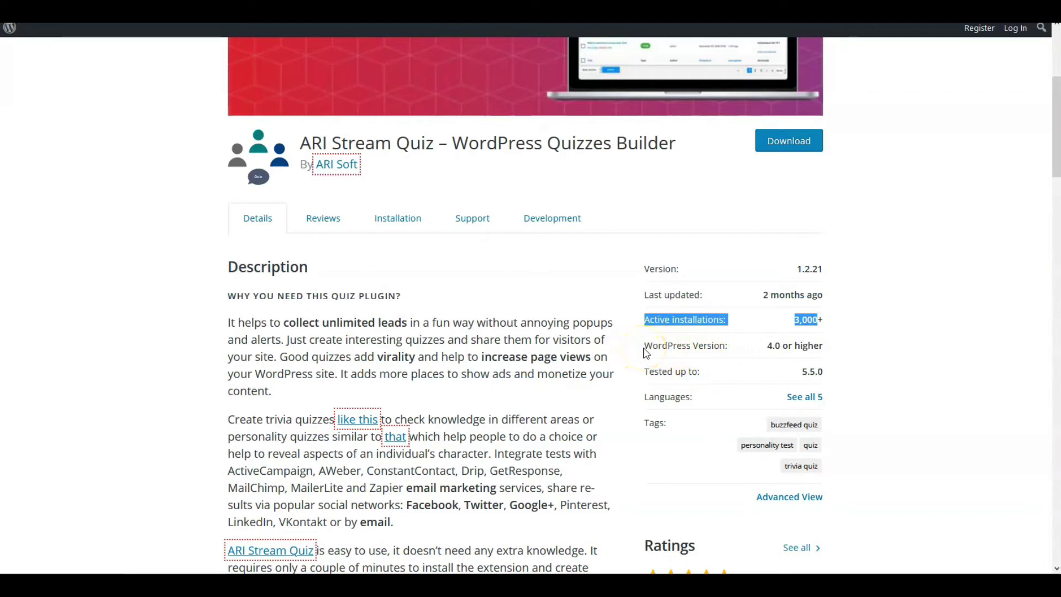
{"action": "left_click_drag", "start_coordinate": [648, 349], "coordinate": [658, 366]}
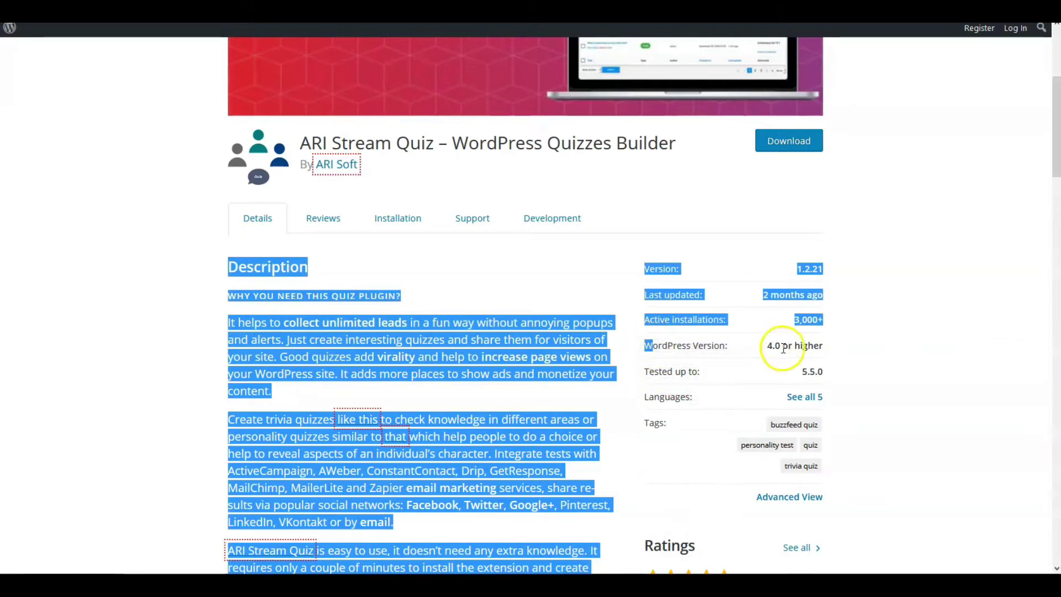
Scroll through ARI Stream Quiz's stats and ratings
{"action": "scroll", "coordinate": [763, 358], "scroll_direction": "up", "scroll_amount": 1}
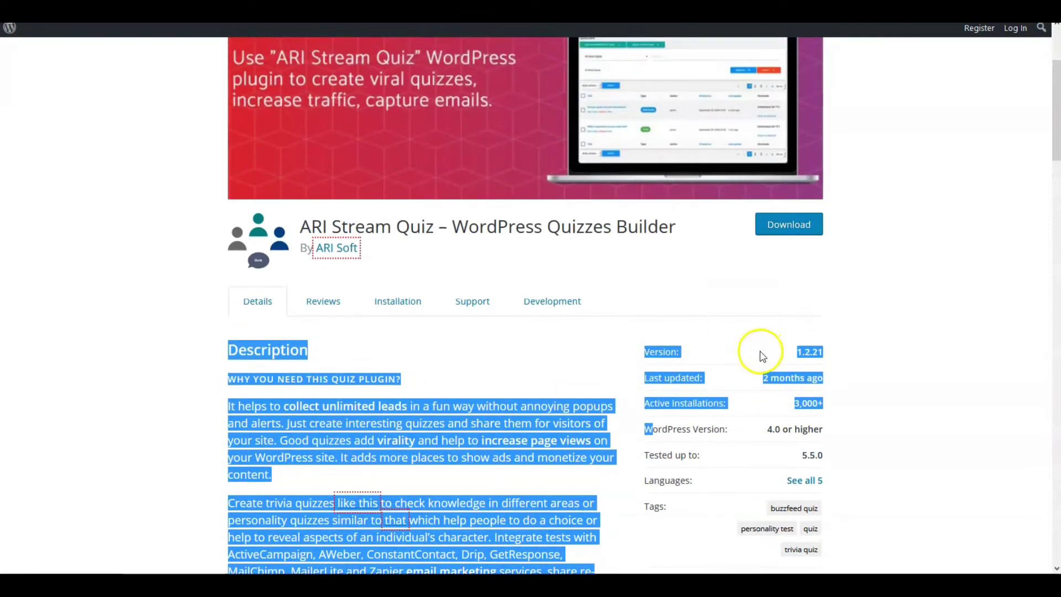
{"action": "scroll", "coordinate": [744, 371], "scroll_direction": "down", "scroll_amount": 2}
{"action": "scroll", "coordinate": [731, 387], "scroll_direction": "down", "scroll_amount": 3}
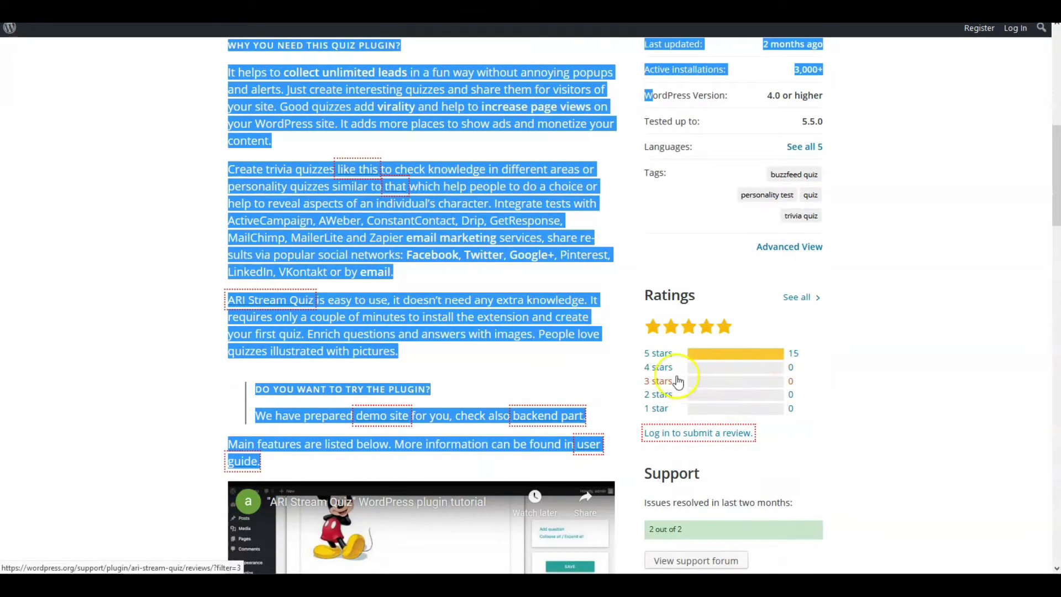
{"action": "scroll", "coordinate": [636, 395], "scroll_direction": "up", "scroll_amount": 6}
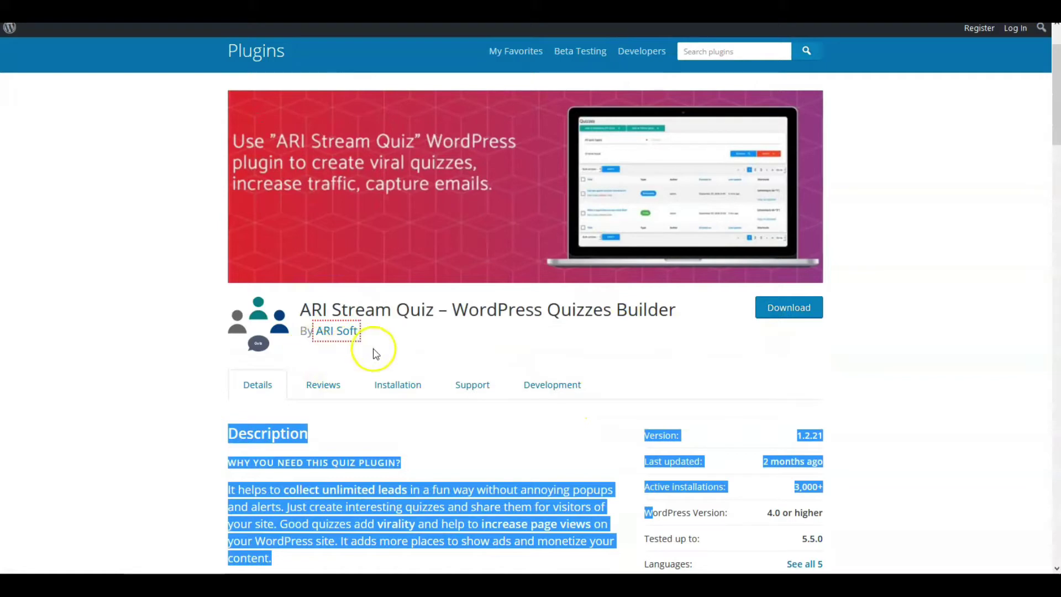
{"action": "scroll", "coordinate": [713, 339], "scroll_direction": "up", "scroll_amount": 2}
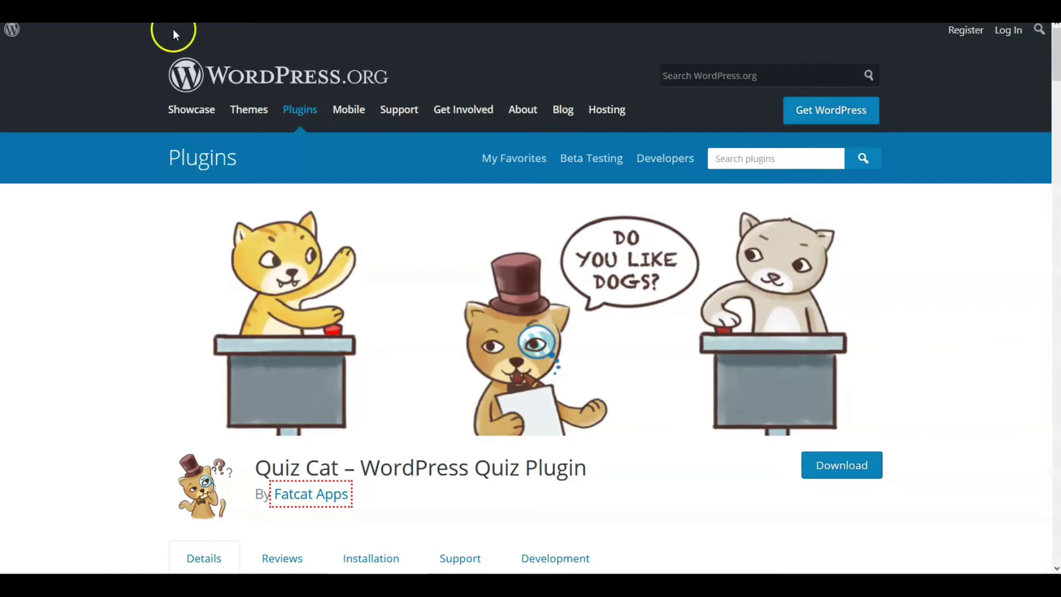
Scroll through the Quiz Cat plugin page's details and ratings
{"action": "scroll", "coordinate": [184, 34], "scroll_direction": "down", "scroll_amount": 3}
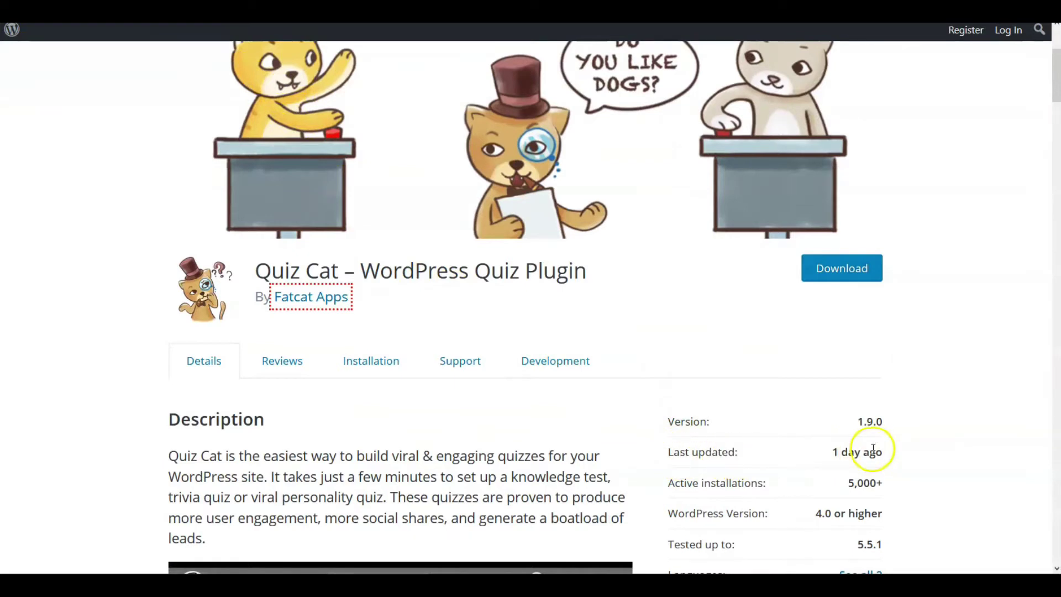
{"action": "scroll", "coordinate": [892, 459], "scroll_direction": "down", "scroll_amount": 2}
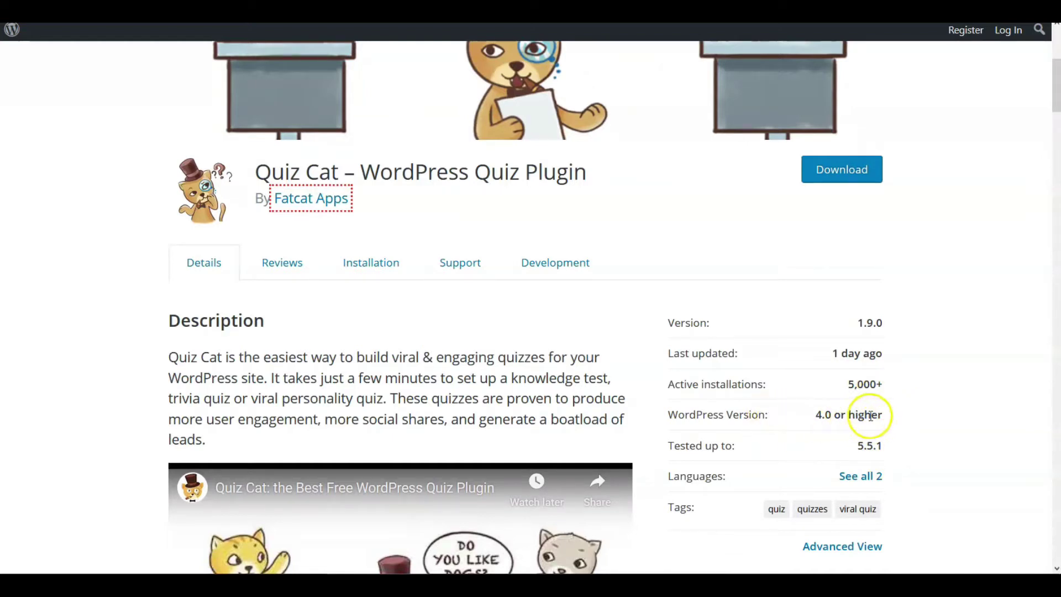
{"action": "scroll", "coordinate": [862, 443], "scroll_direction": "down", "scroll_amount": 2}
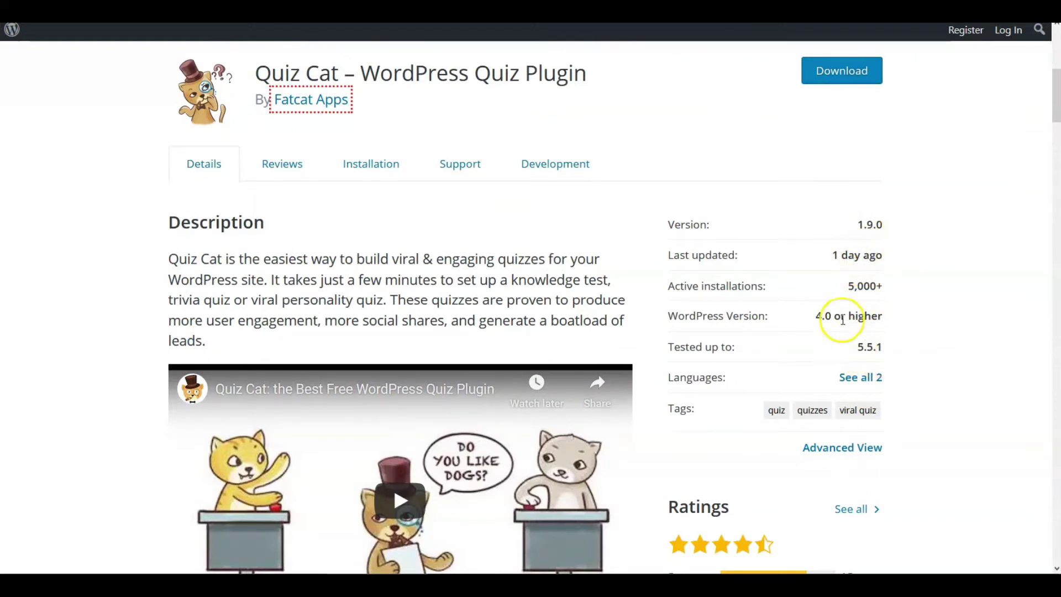
{"action": "scroll", "coordinate": [839, 339], "scroll_direction": "down", "scroll_amount": 1}
{"action": "scroll", "coordinate": [839, 339], "scroll_direction": "down", "scroll_amount": 3}
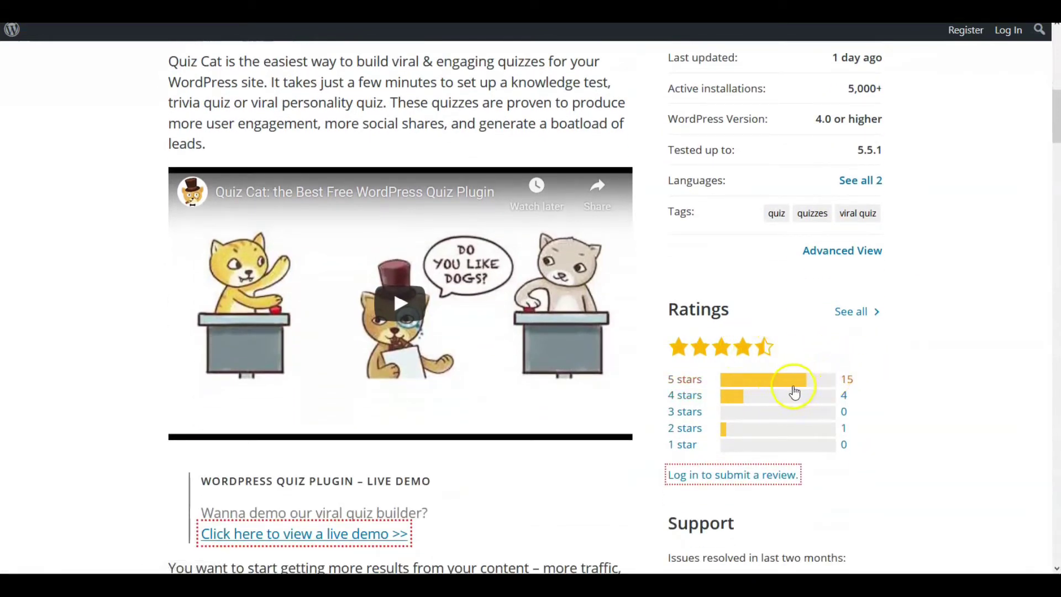
{"action": "scroll", "coordinate": [620, 232], "scroll_direction": "up", "scroll_amount": 5}
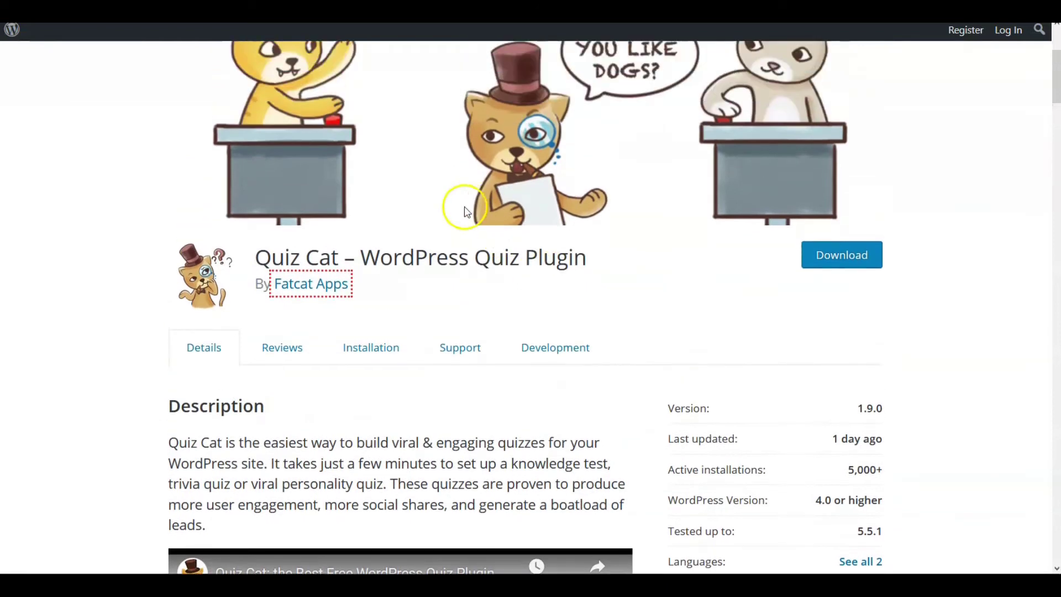
{"action": "scroll", "coordinate": [466, 212], "scroll_direction": "up", "scroll_amount": 4}
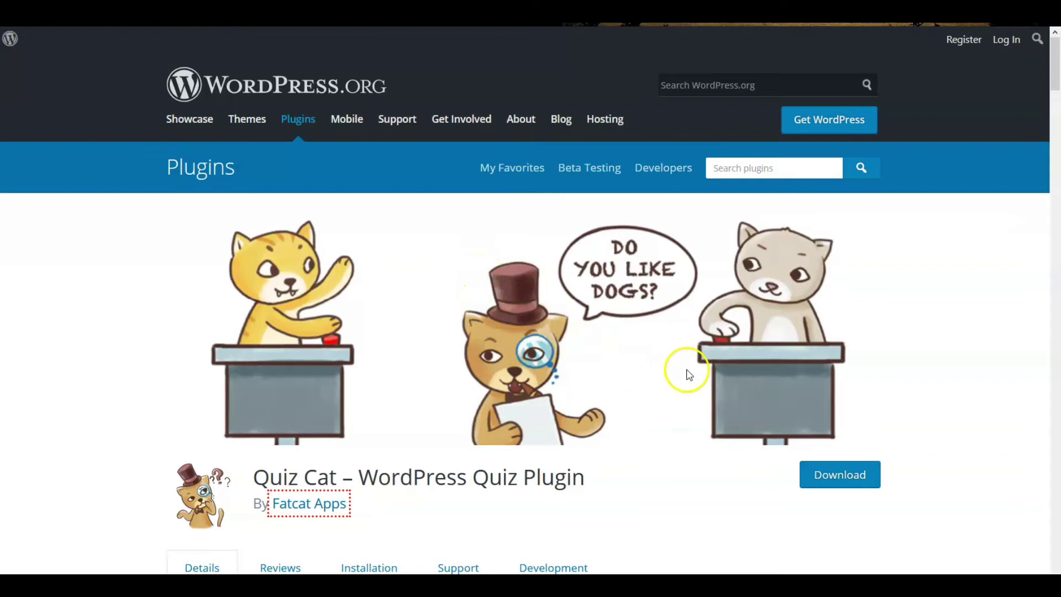
{"action": "scroll", "coordinate": [687, 378], "scroll_direction": "down", "scroll_amount": 4}
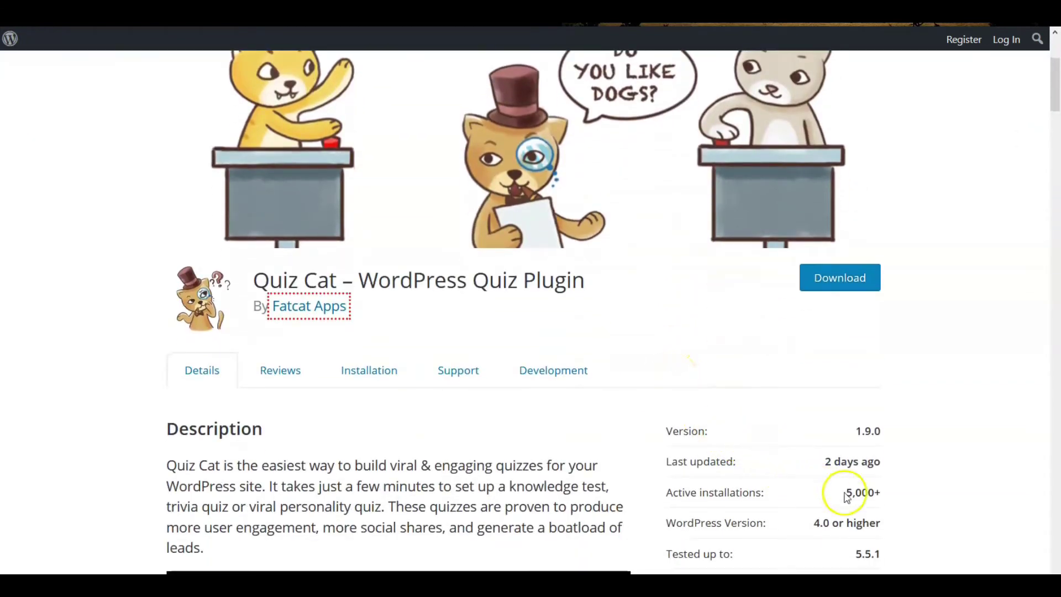
{"action": "scroll", "coordinate": [803, 476], "scroll_direction": "up", "scroll_amount": 4}
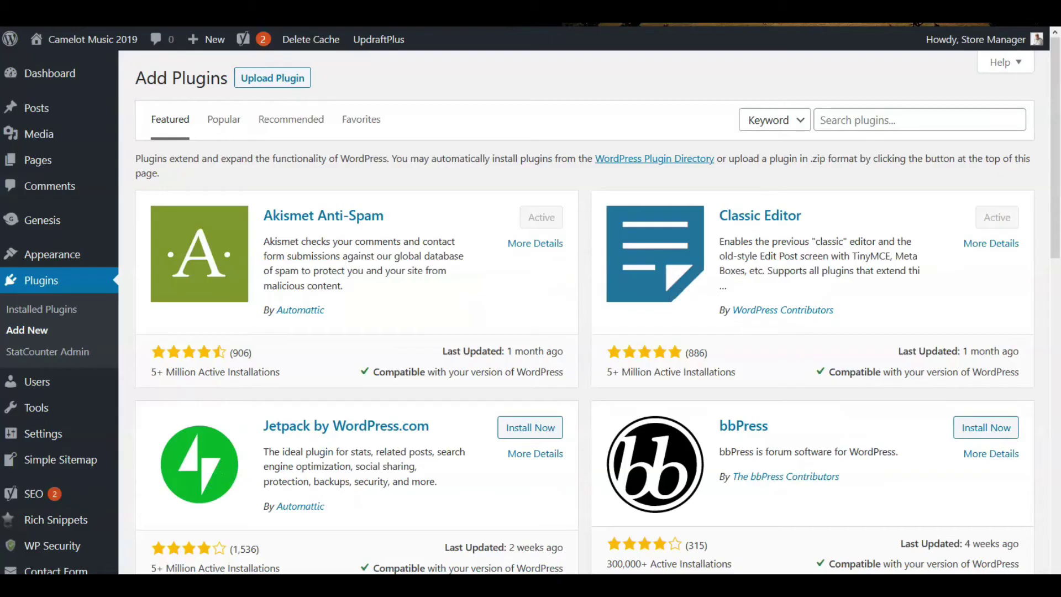
Search plugins for 'quiz cat' and install Quiz Cat – WordPress Quiz Plugin
{"action": "left_click", "coordinate": [854, 121]}
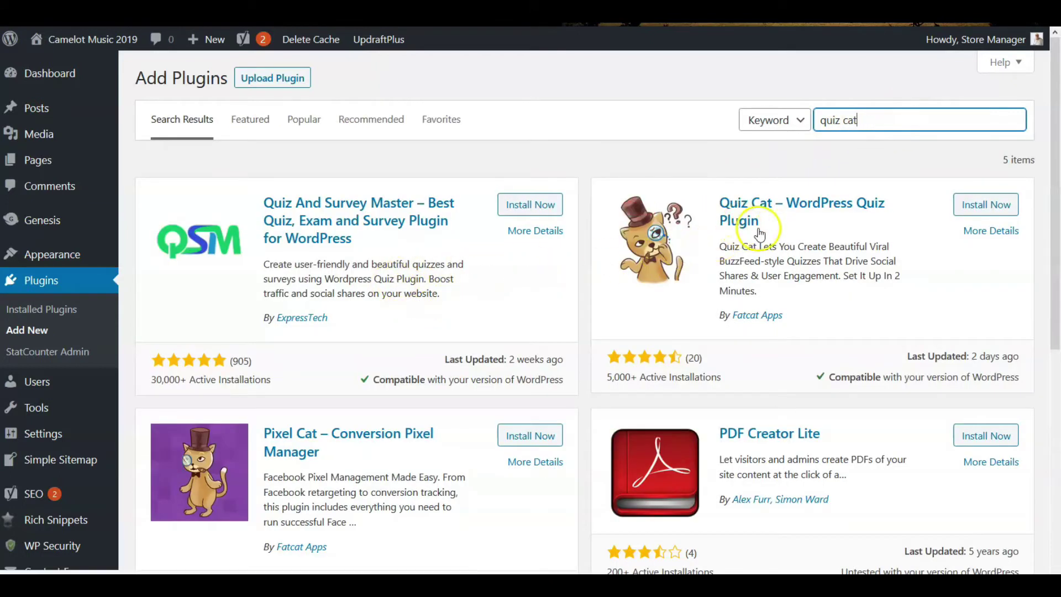
{"action": "left_click", "coordinate": [973, 205]}
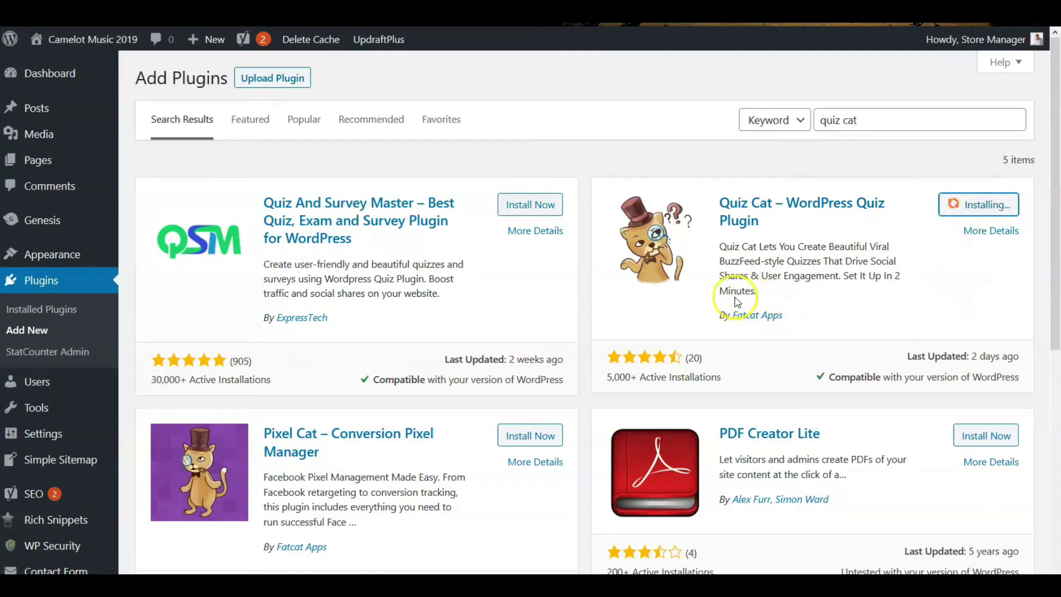
{"action": "scroll", "coordinate": [469, 284], "scroll_direction": "down", "scroll_amount": 4}
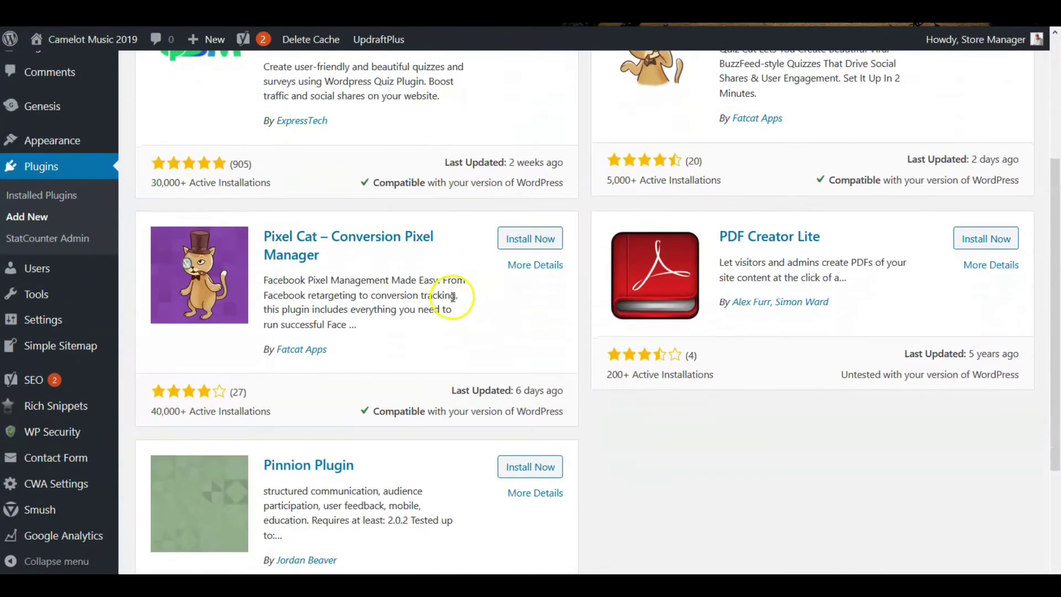
{"action": "scroll", "coordinate": [453, 297], "scroll_direction": "up", "scroll_amount": 4}
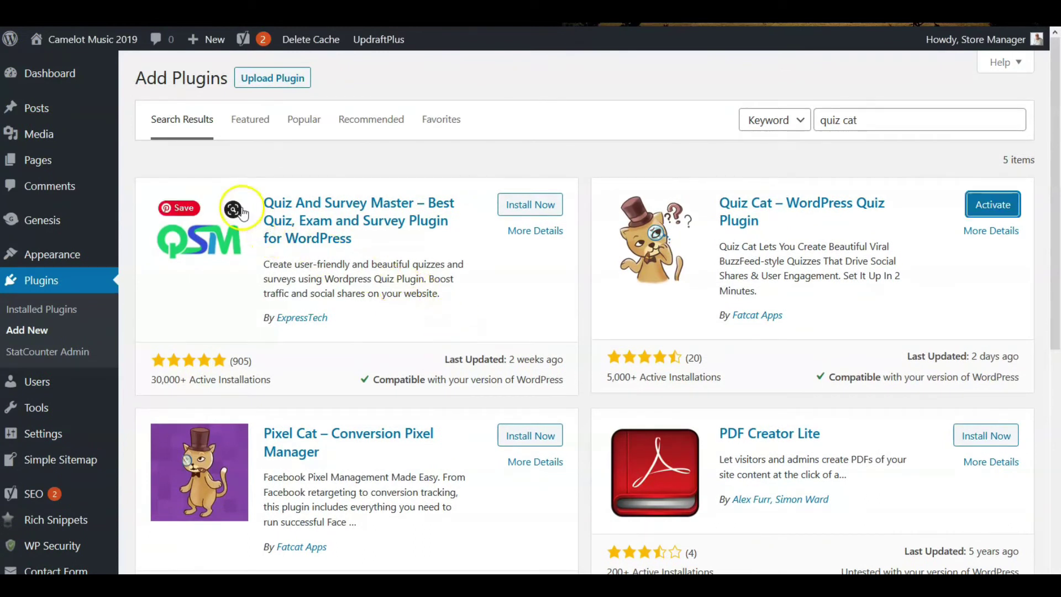
Activate Quiz Cat and open its All Quizzes list, which shows no quizzes yet
{"action": "left_click", "coordinate": [989, 206]}
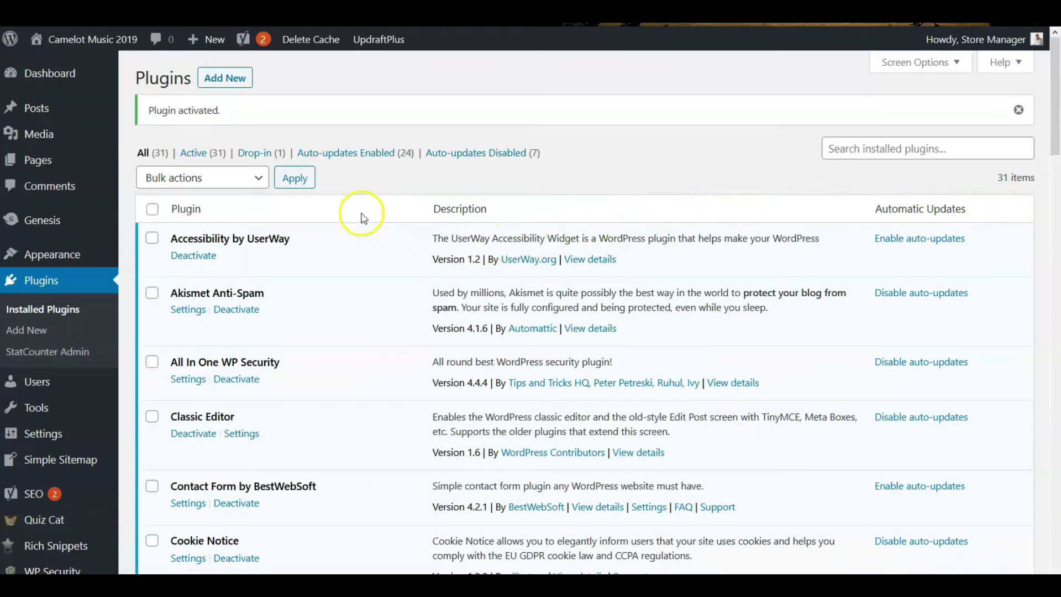
{"action": "scroll", "coordinate": [376, 215], "scroll_direction": "down", "scroll_amount": 3}
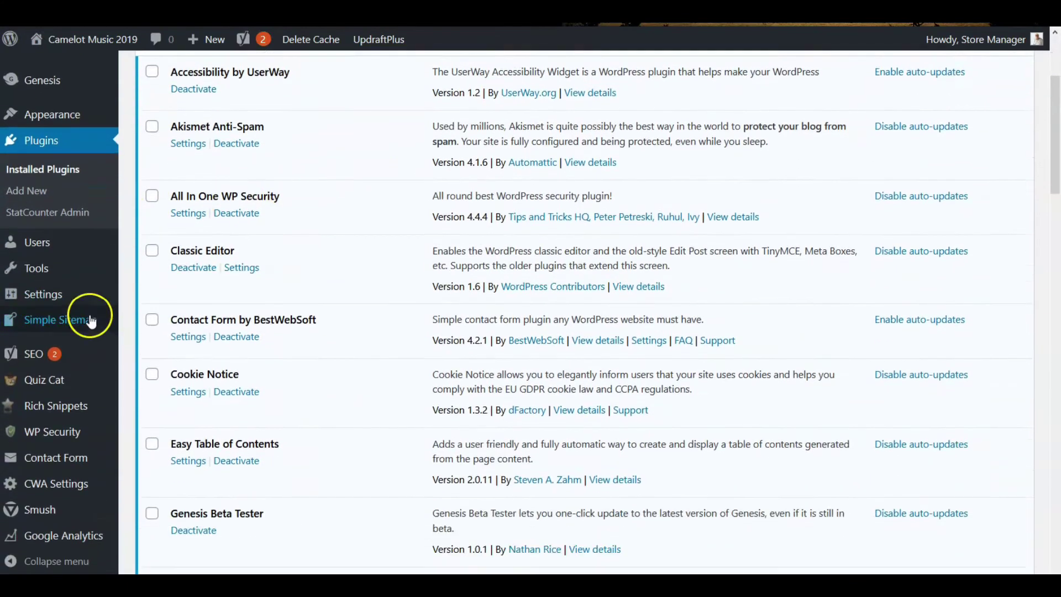
{"action": "mouse_move", "coordinate": [44, 390]}
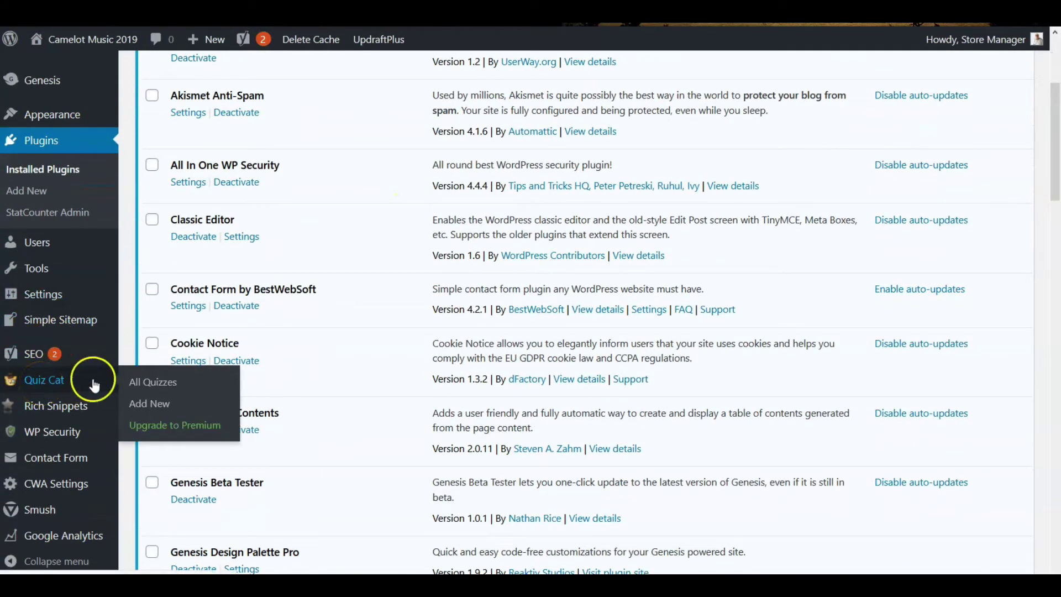
{"action": "left_click", "coordinate": [145, 389]}
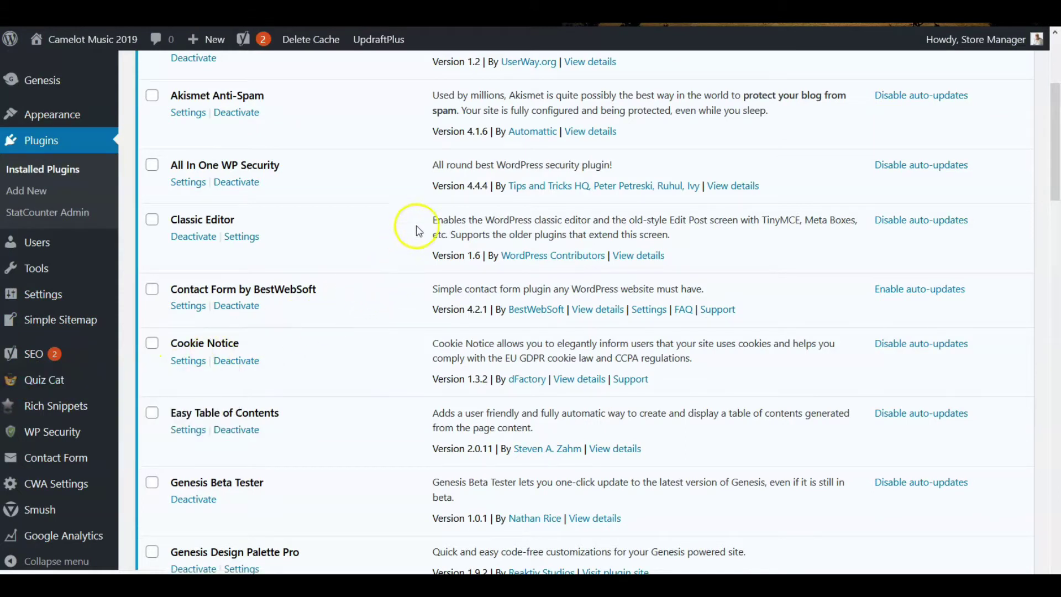
{"action": "left_click", "coordinate": [486, 156]}
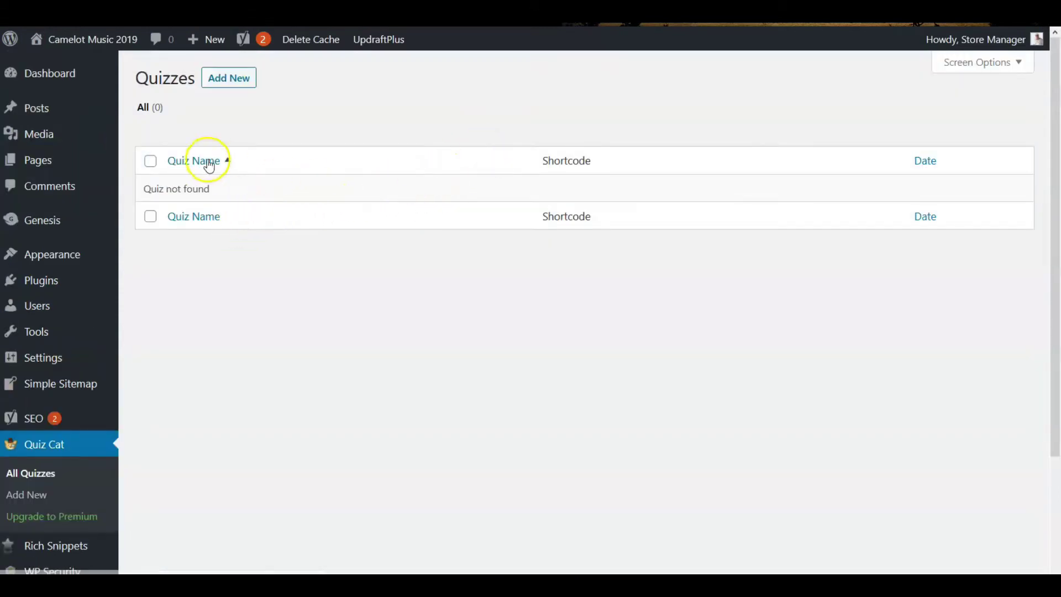
Start a new Quiz Cat quiz from the Quizzes page
{"action": "left_click", "coordinate": [228, 78]}
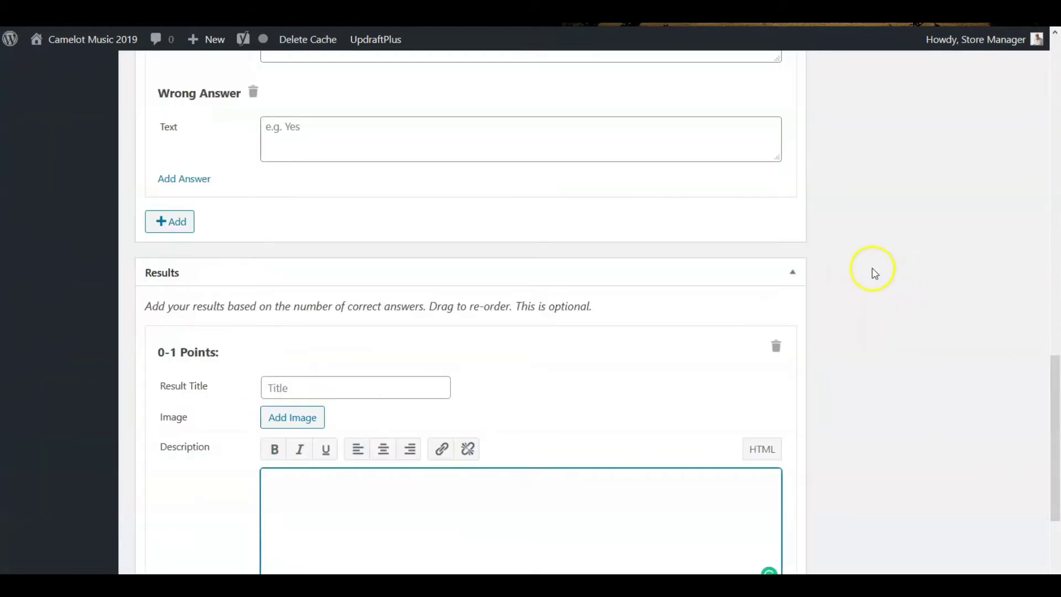
{"action": "scroll", "coordinate": [841, 261], "scroll_direction": "up", "scroll_amount": 7}
{"action": "scroll", "coordinate": [797, 277], "scroll_direction": "up", "scroll_amount": 10}
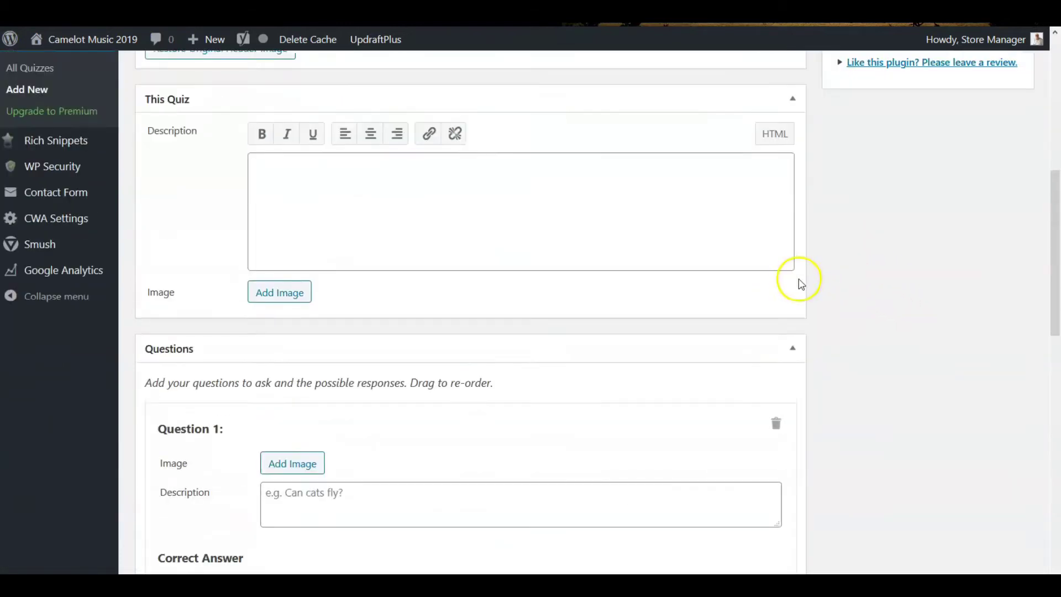
{"action": "scroll", "coordinate": [800, 286], "scroll_direction": "up", "scroll_amount": 1}
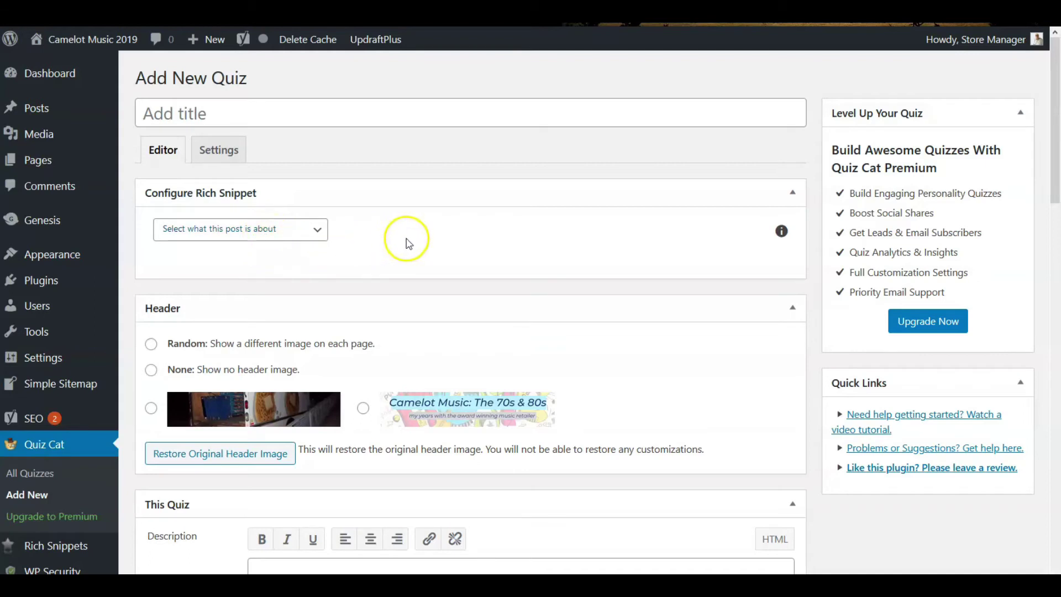
Scroll through the Add New Quiz form's title, description, question, answer and results sections
{"action": "scroll", "coordinate": [471, 326], "scroll_direction": "down", "scroll_amount": 5}
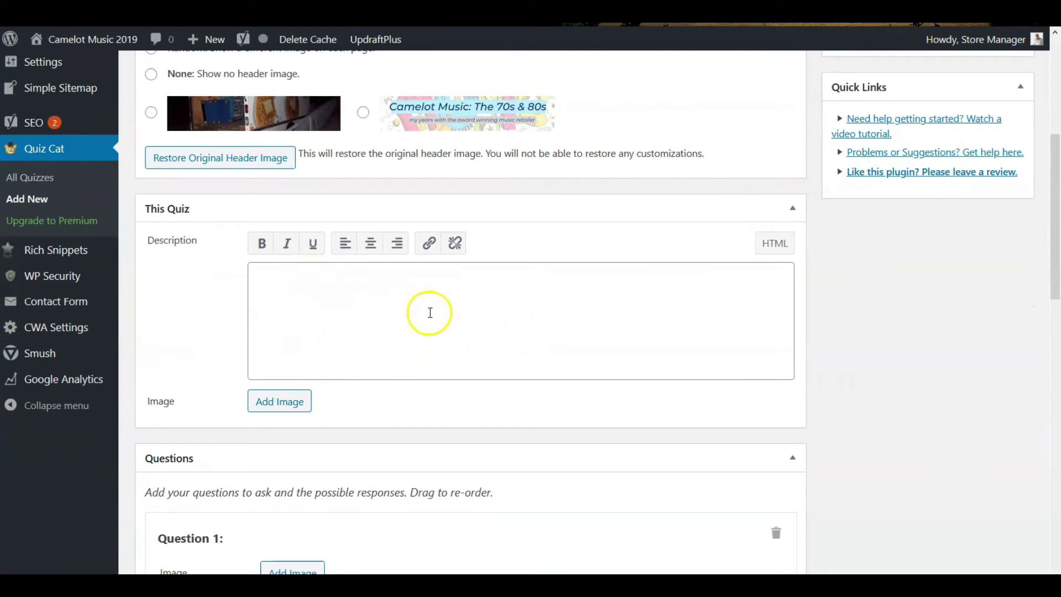
{"action": "scroll", "coordinate": [457, 331], "scroll_direction": "down", "scroll_amount": 3}
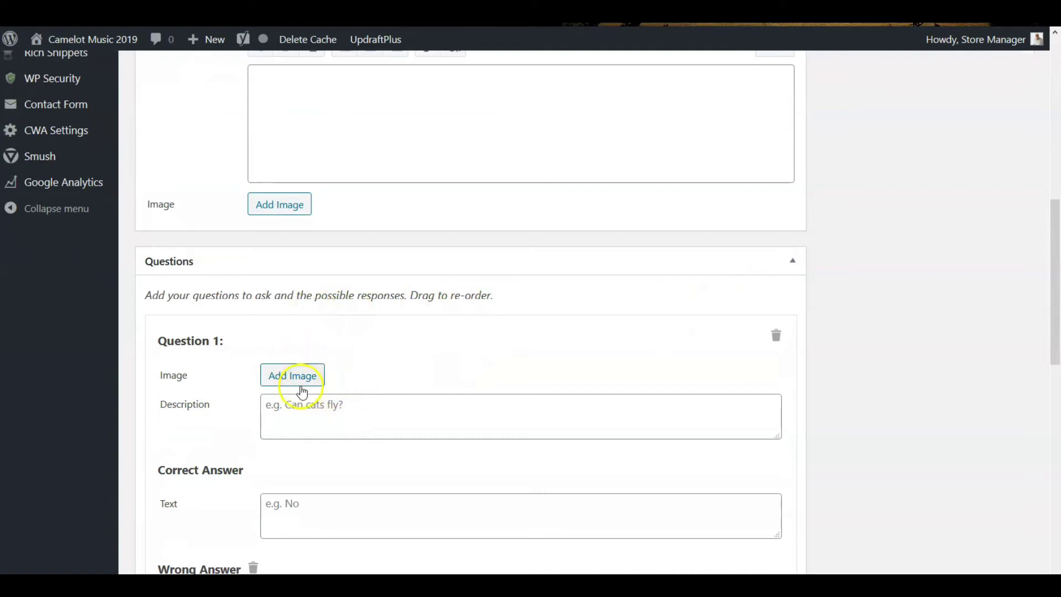
{"action": "scroll", "coordinate": [316, 407], "scroll_direction": "down", "scroll_amount": 3}
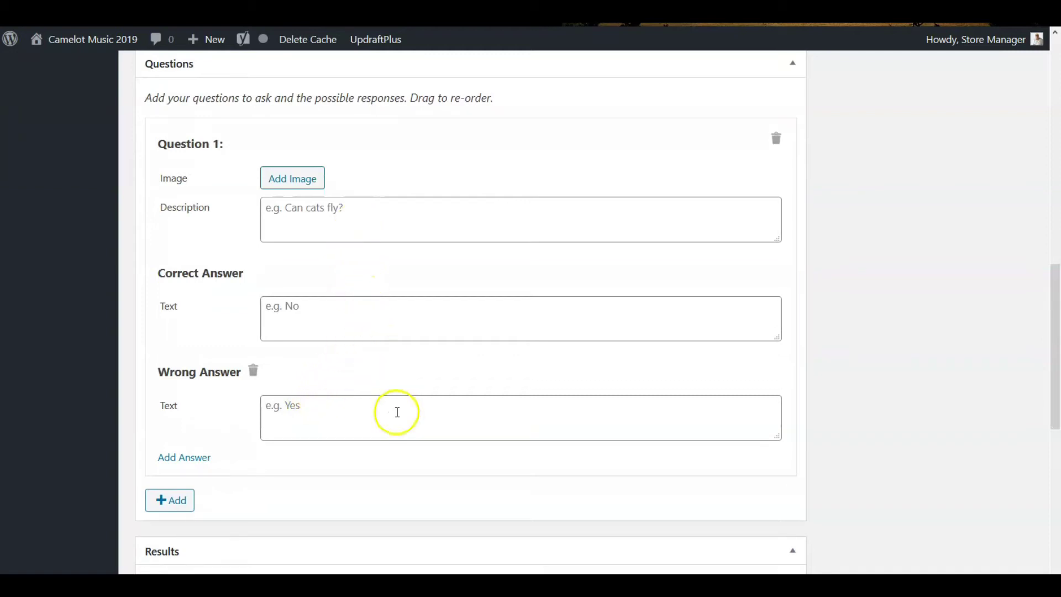
{"action": "scroll", "coordinate": [387, 428], "scroll_direction": "down", "scroll_amount": 2}
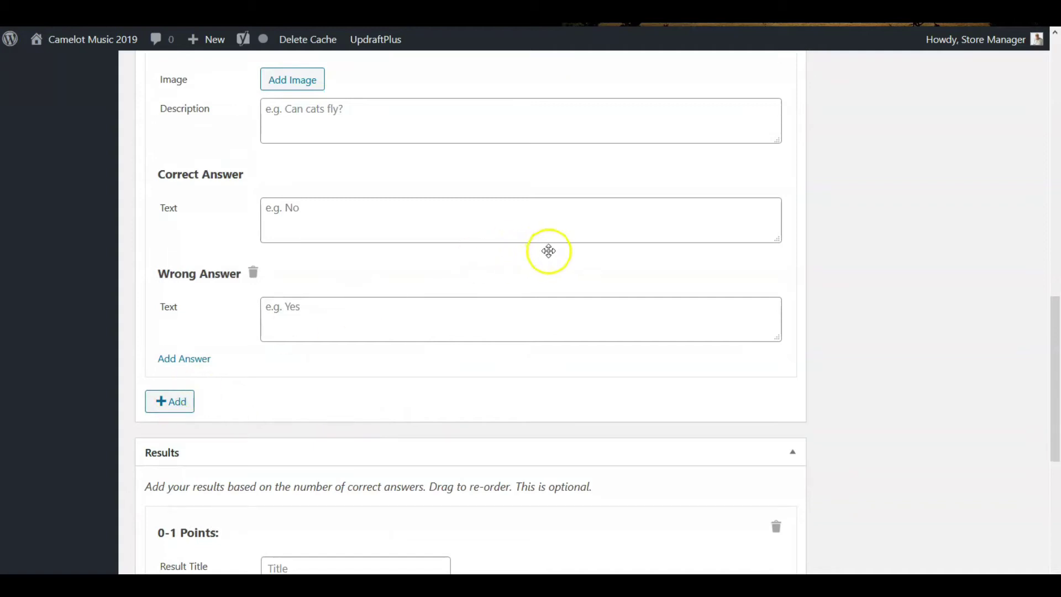
{"action": "scroll", "coordinate": [655, 322], "scroll_direction": "down", "scroll_amount": 2}
{"action": "scroll", "coordinate": [655, 322], "scroll_direction": "down", "scroll_amount": 2}
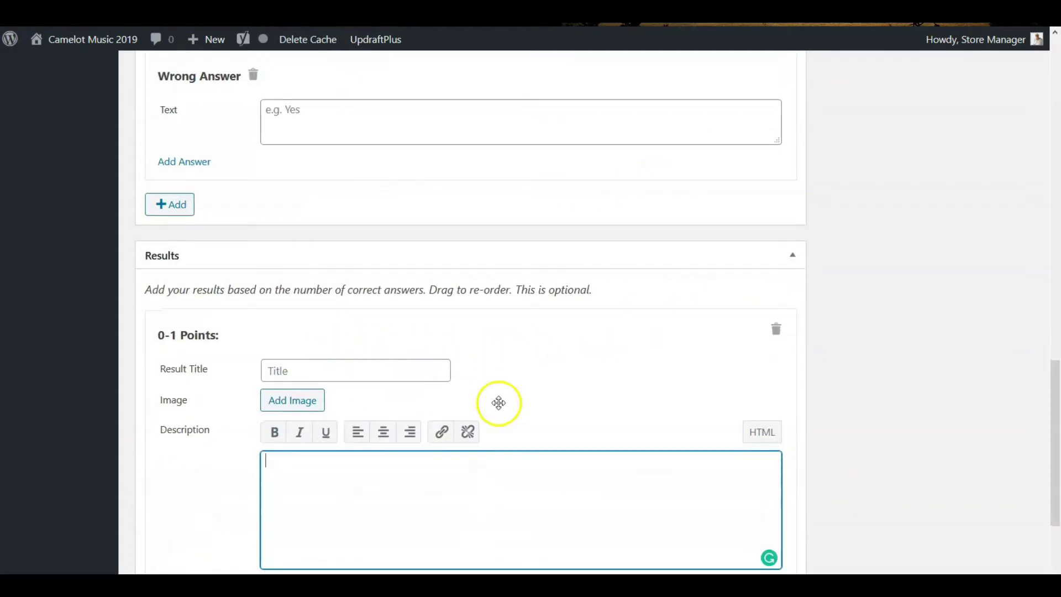
{"action": "scroll", "coordinate": [525, 414], "scroll_direction": "down", "scroll_amount": 3}
{"action": "scroll", "coordinate": [590, 421], "scroll_direction": "up", "scroll_amount": 14}
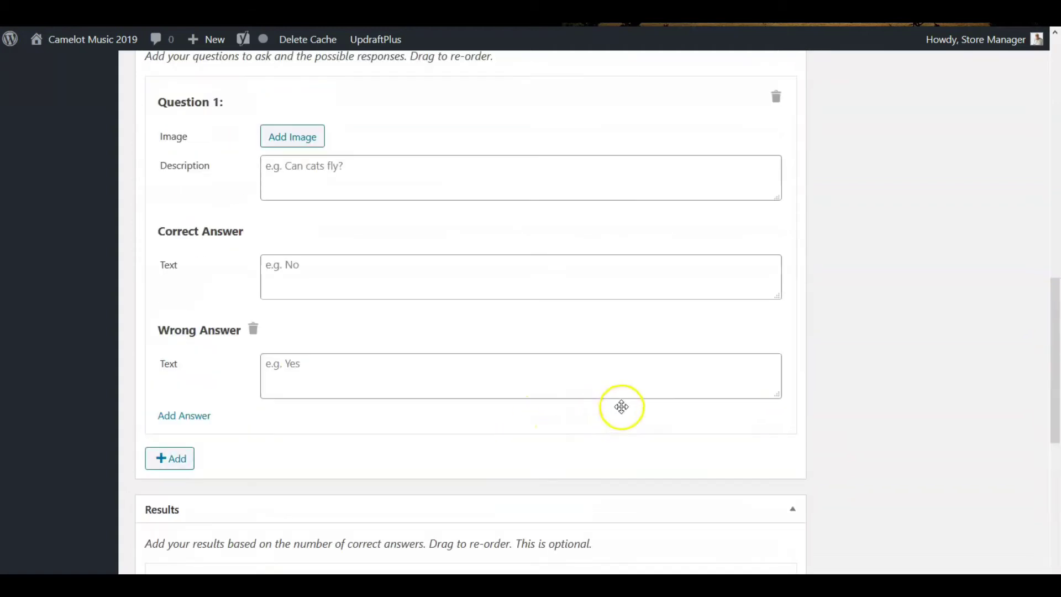
{"action": "scroll", "coordinate": [649, 424], "scroll_direction": "up", "scroll_amount": 9}
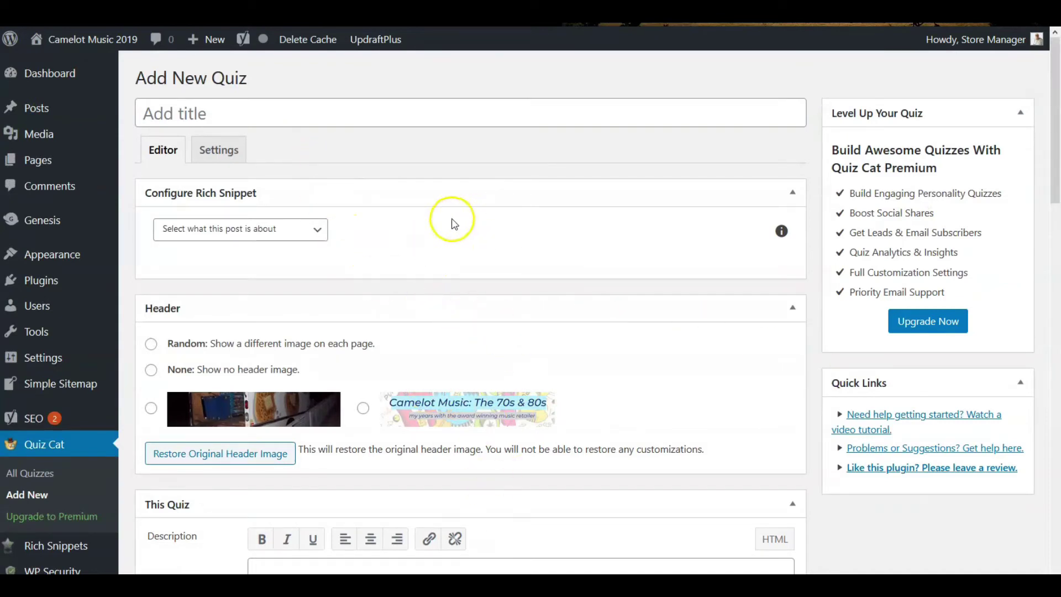
{"action": "scroll", "coordinate": [326, 182], "scroll_direction": "down", "scroll_amount": 2}
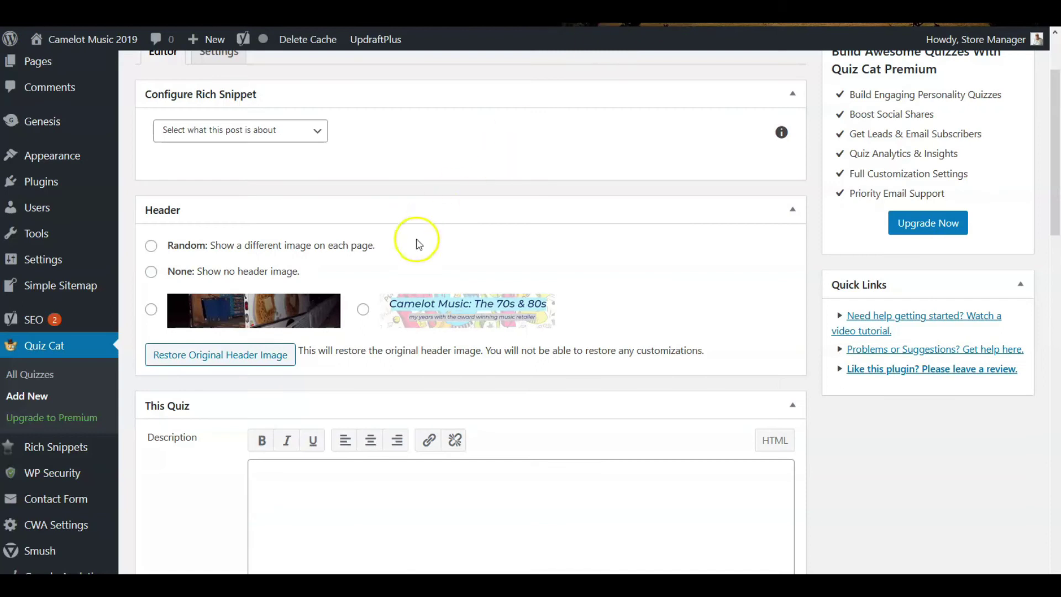
{"action": "scroll", "coordinate": [382, 260], "scroll_direction": "up", "scroll_amount": 2}
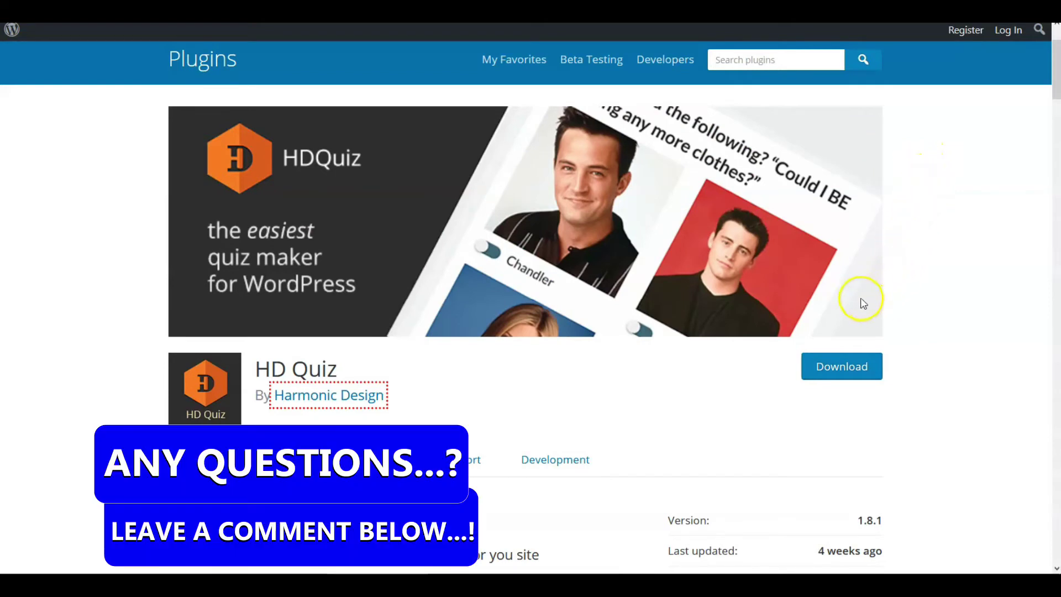
Review HD Quiz's version info, video tutorial and 63 five-star ratings
{"action": "scroll", "coordinate": [860, 299], "scroll_direction": "down", "scroll_amount": 2}
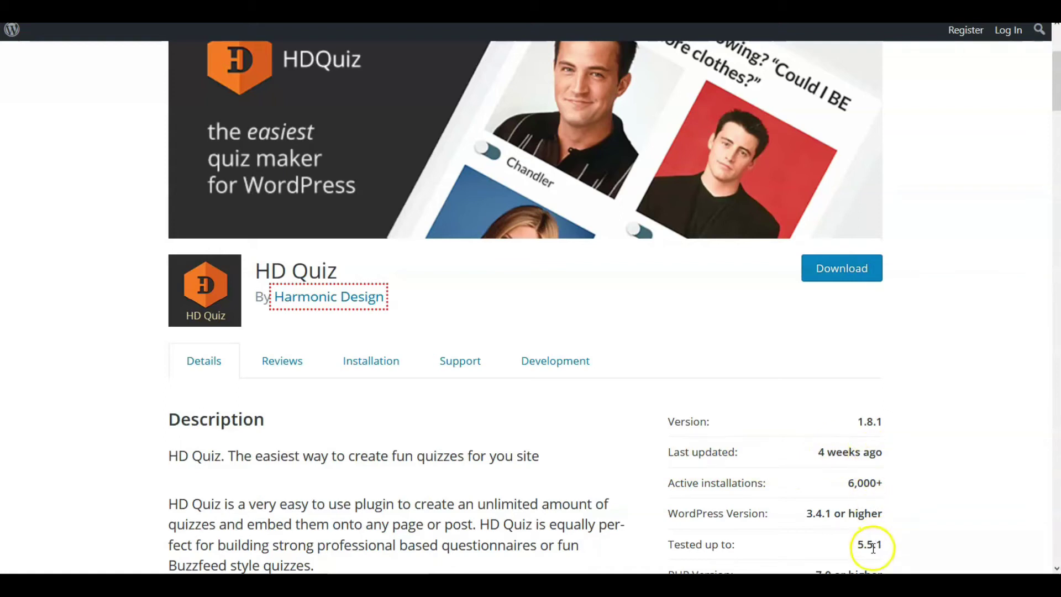
{"action": "scroll", "coordinate": [872, 542], "scroll_direction": "down", "scroll_amount": 2}
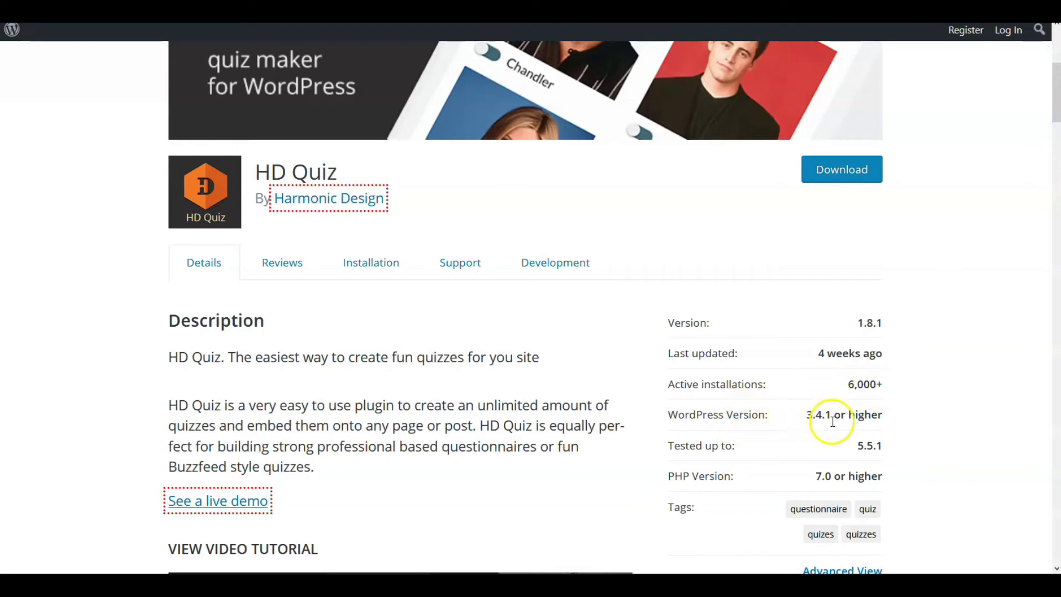
{"action": "scroll", "coordinate": [858, 419], "scroll_direction": "down", "scroll_amount": 2}
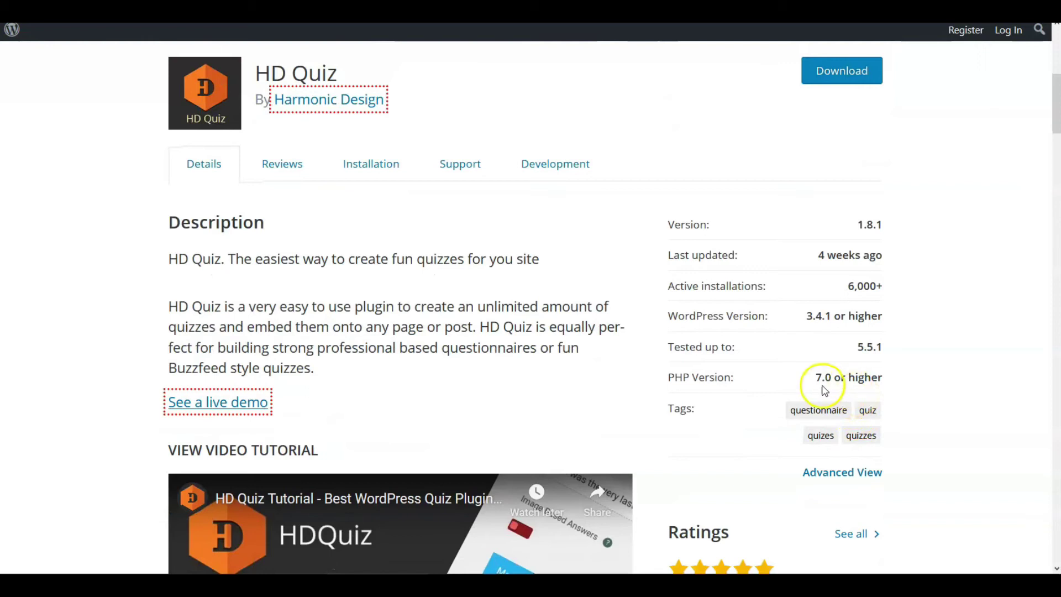
{"action": "scroll", "coordinate": [825, 390], "scroll_direction": "down", "scroll_amount": 4}
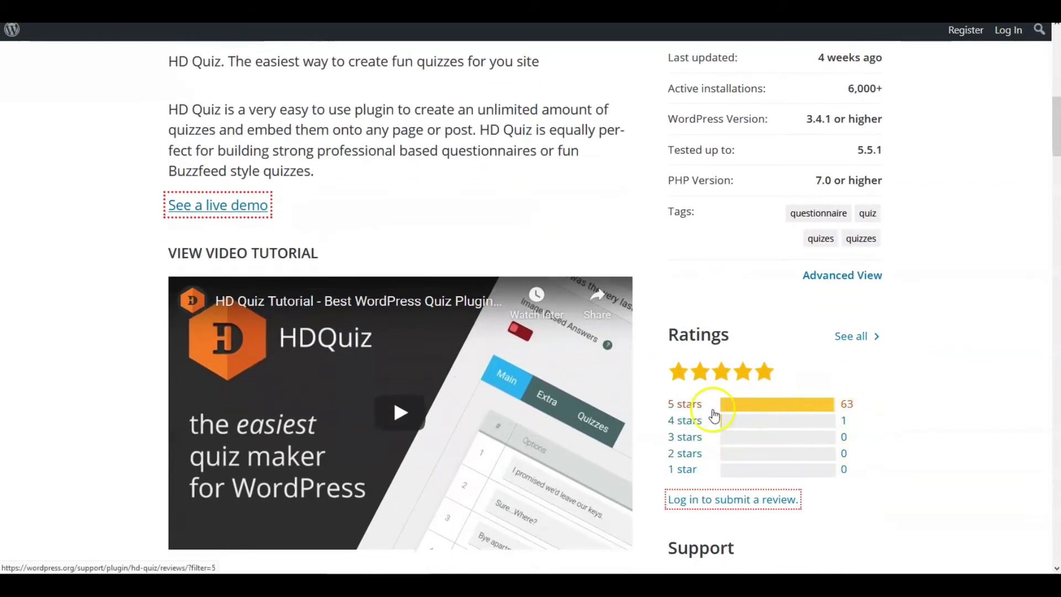
{"action": "scroll", "coordinate": [592, 409], "scroll_direction": "down", "scroll_amount": 2}
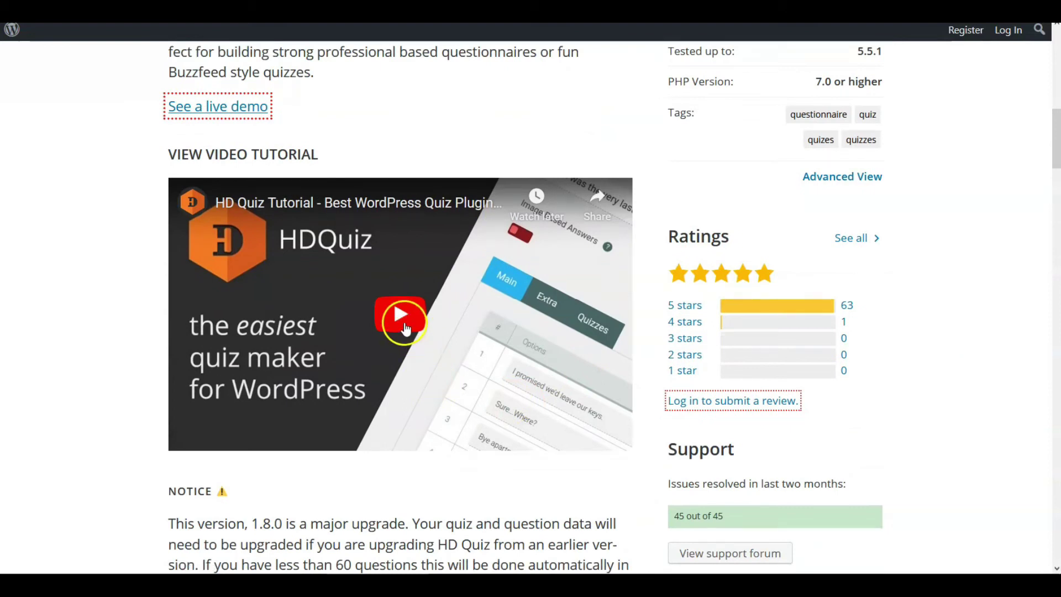
{"action": "scroll", "coordinate": [912, 289], "scroll_direction": "up", "scroll_amount": 8}
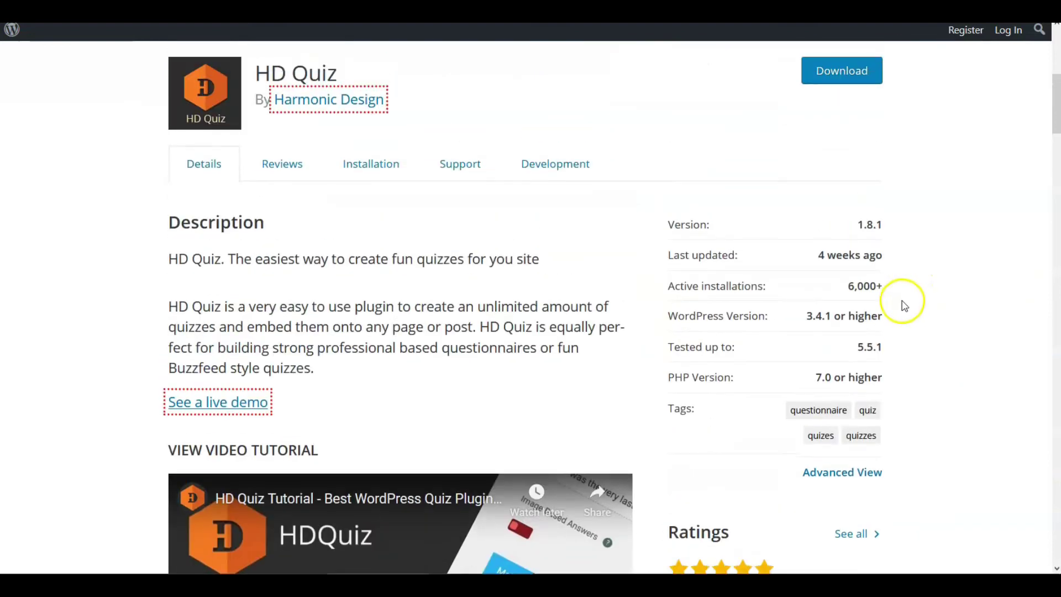
{"action": "scroll", "coordinate": [903, 306], "scroll_direction": "up", "scroll_amount": 6}
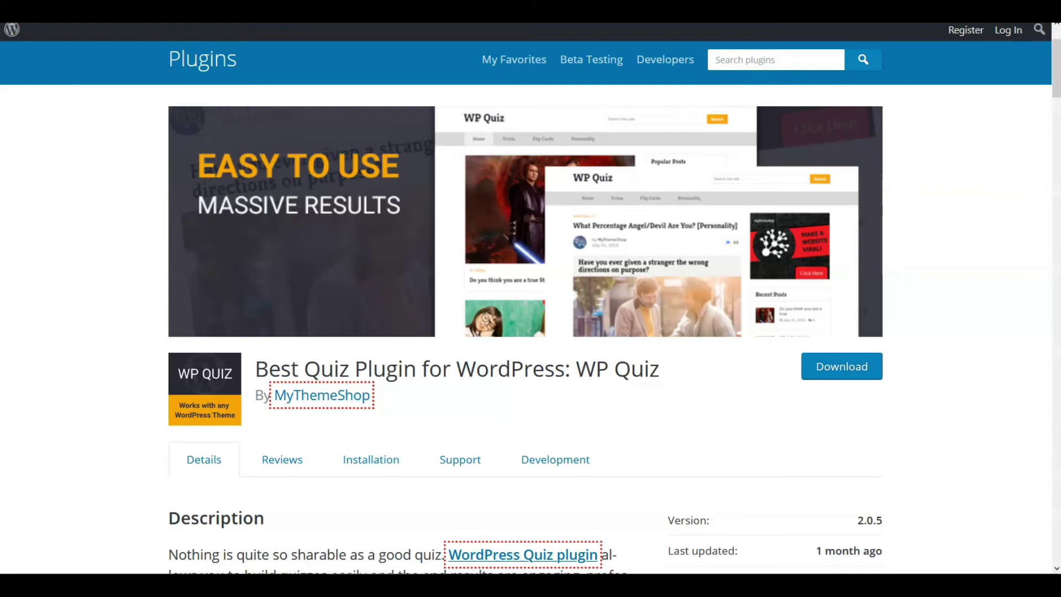
Scroll WP Quiz's page and highlight its 10,000+ active installations count
{"action": "scroll", "coordinate": [865, 309], "scroll_direction": "down", "scroll_amount": 5}
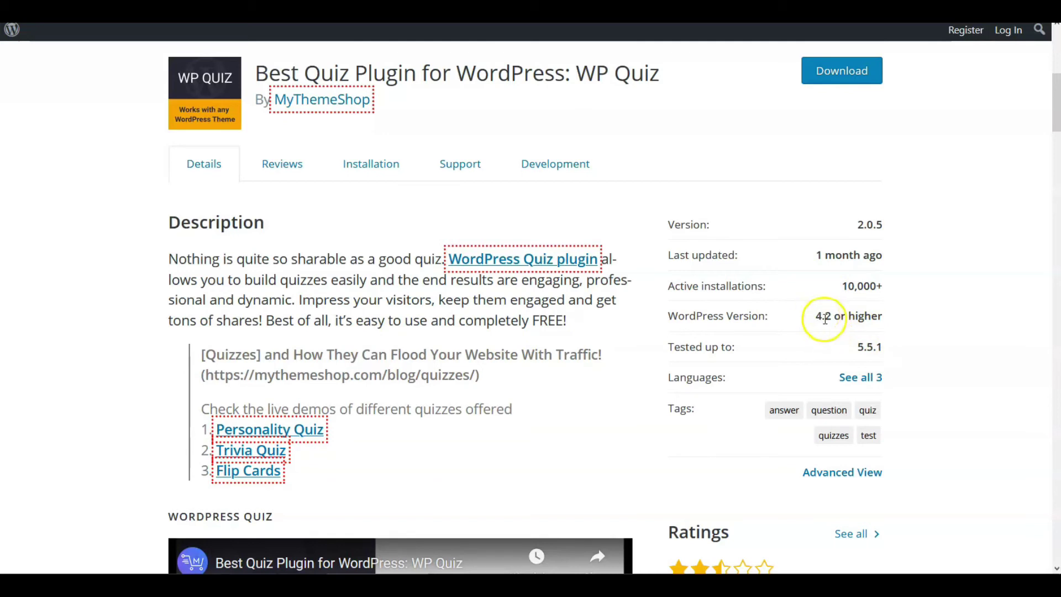
{"action": "scroll", "coordinate": [887, 348], "scroll_direction": "down", "scroll_amount": 1}
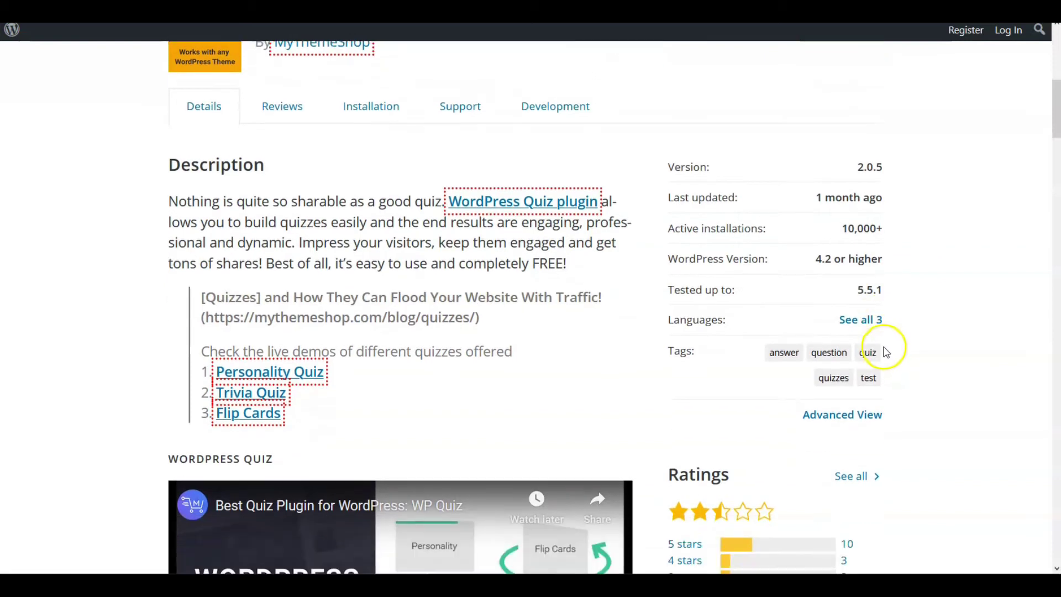
{"action": "scroll", "coordinate": [867, 332], "scroll_direction": "down", "scroll_amount": 2}
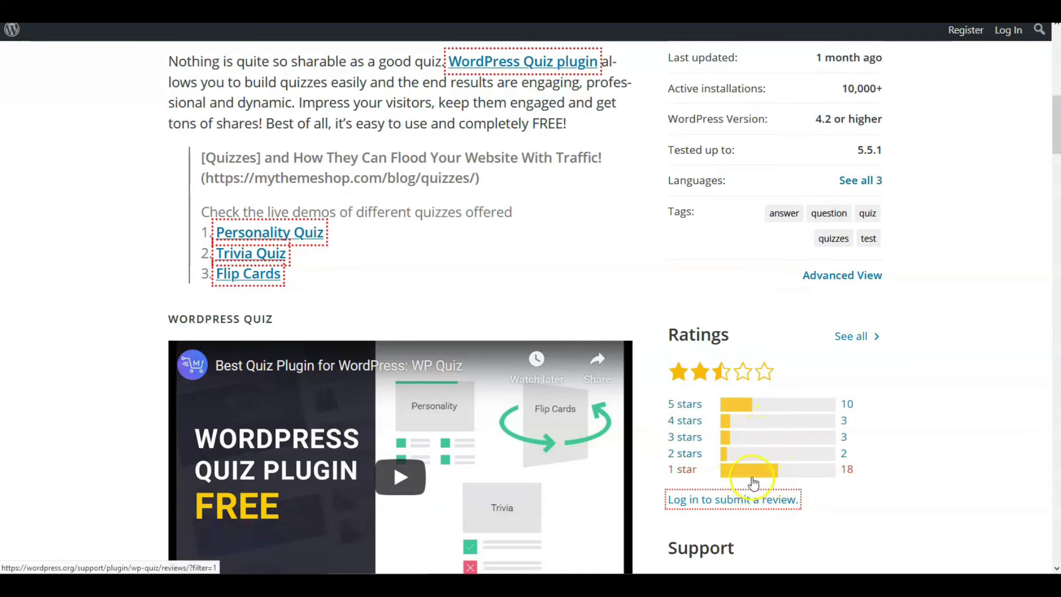
{"action": "scroll", "coordinate": [757, 450], "scroll_direction": "down", "scroll_amount": 2}
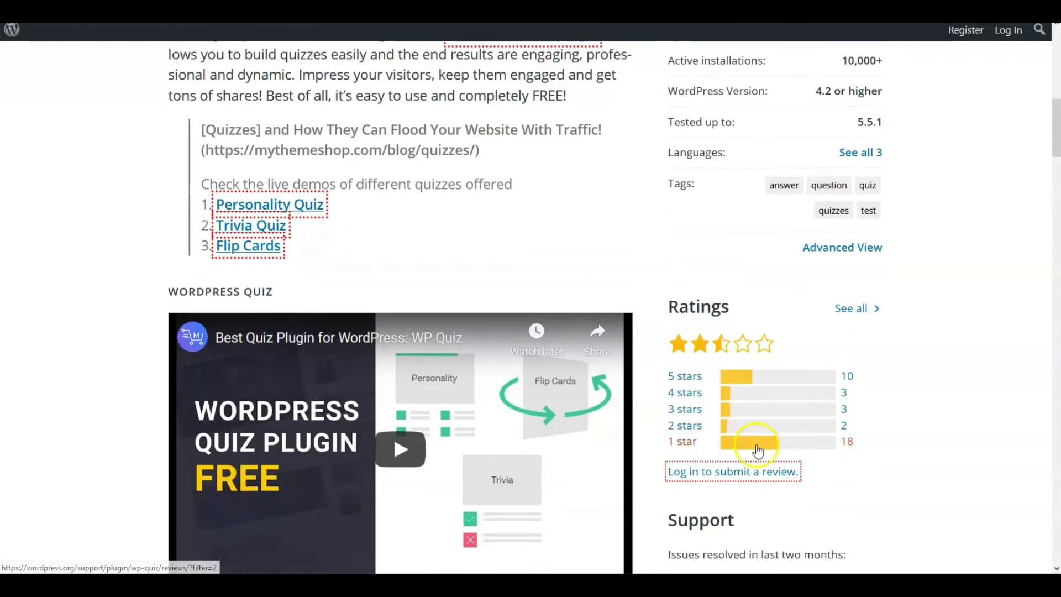
{"action": "scroll", "coordinate": [793, 381], "scroll_direction": "up", "scroll_amount": 6}
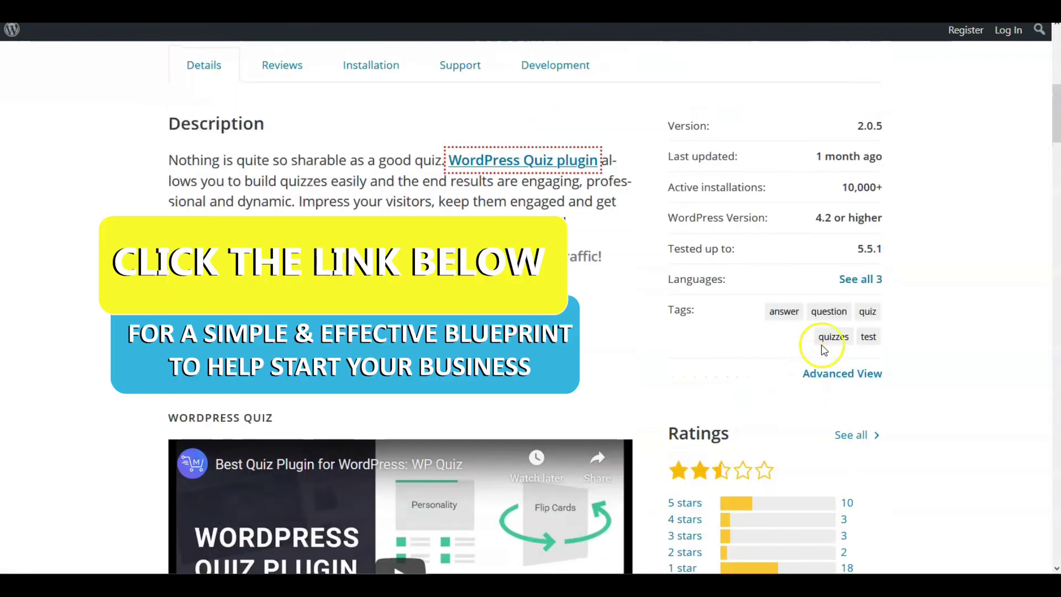
{"action": "left_click", "coordinate": [830, 285]}
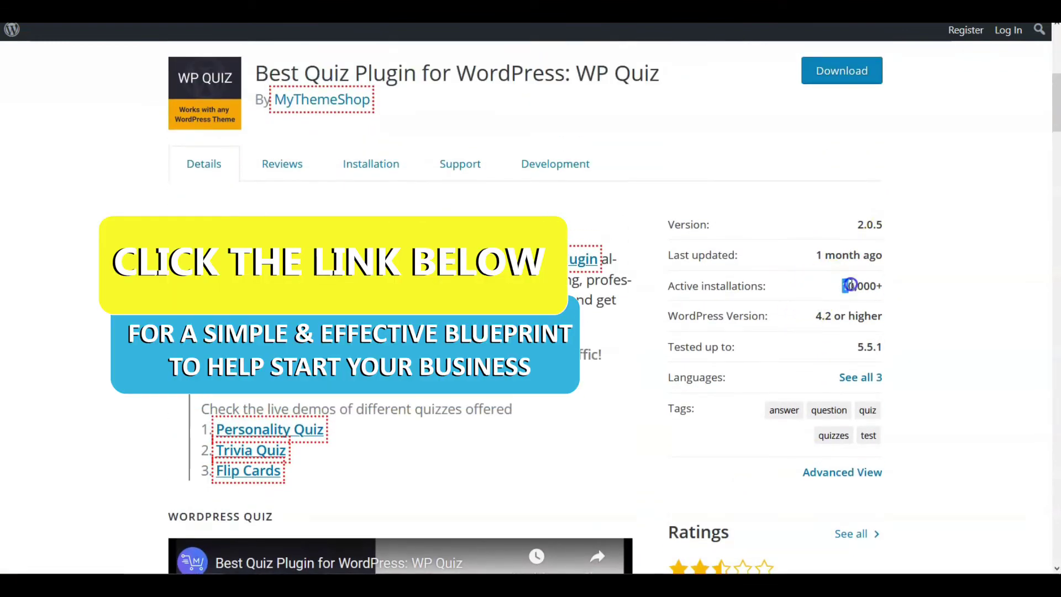
{"action": "left_click_drag", "start_coordinate": [881, 287], "coordinate": [872, 288]}
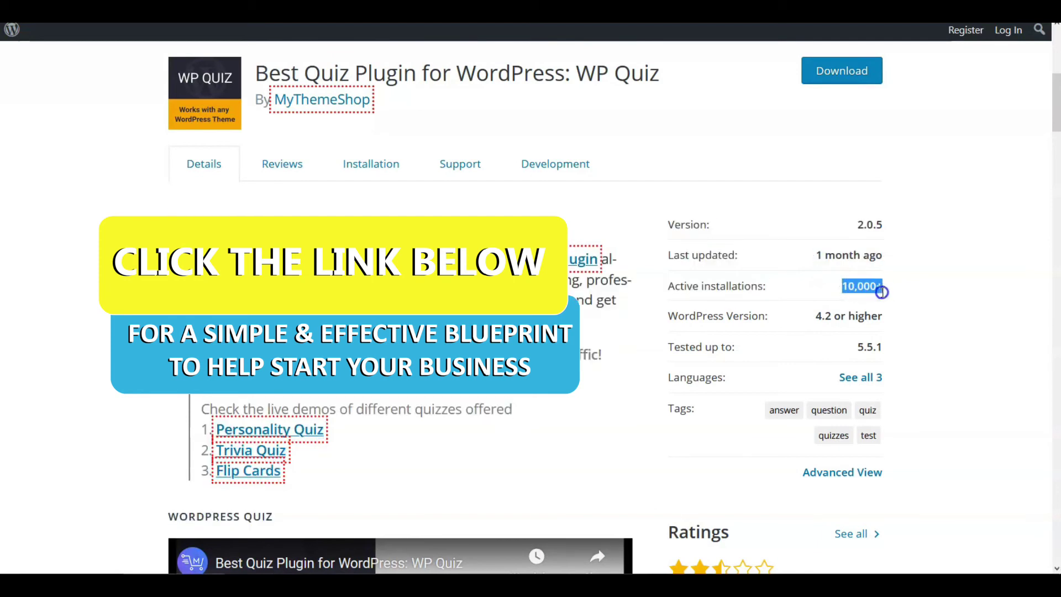
Scroll through WP Quiz's ratings section
{"action": "scroll", "coordinate": [852, 320], "scroll_direction": "down", "scroll_amount": 4}
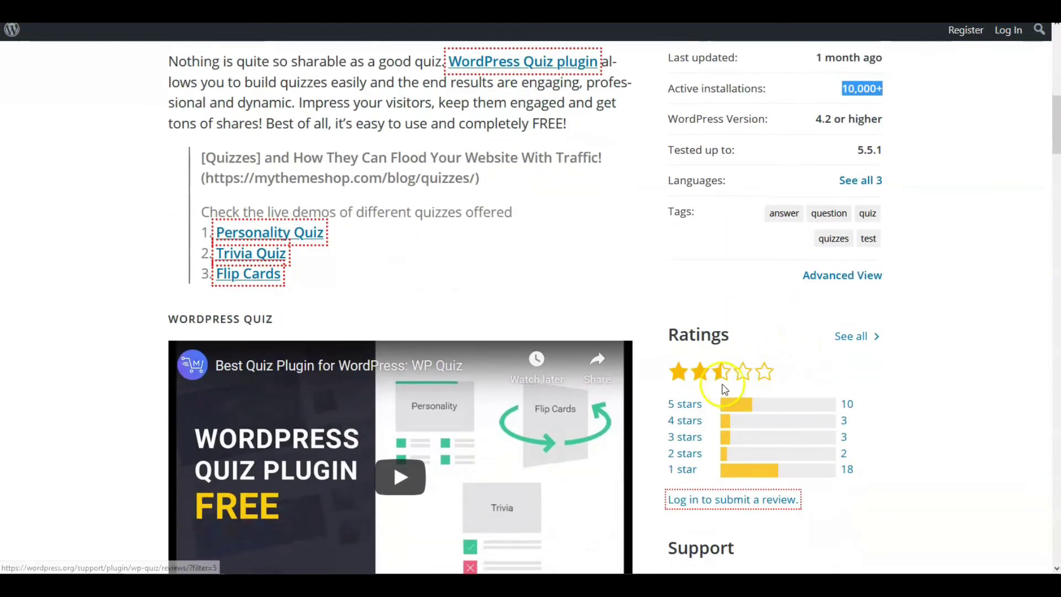
{"action": "scroll", "coordinate": [398, 453], "scroll_direction": "down", "scroll_amount": 2}
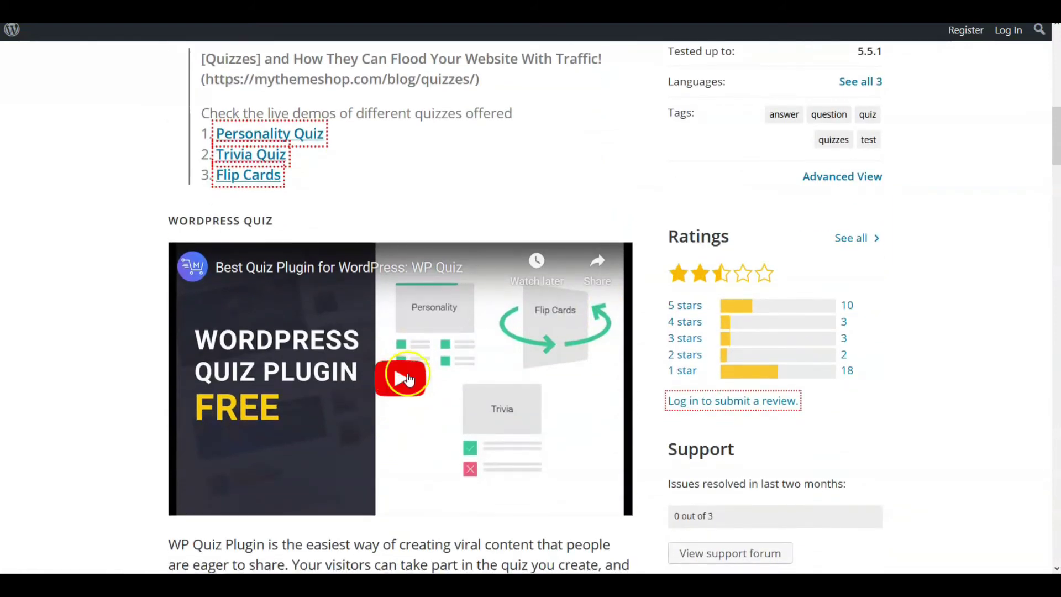
{"action": "scroll", "coordinate": [922, 204], "scroll_direction": "up", "scroll_amount": 4}
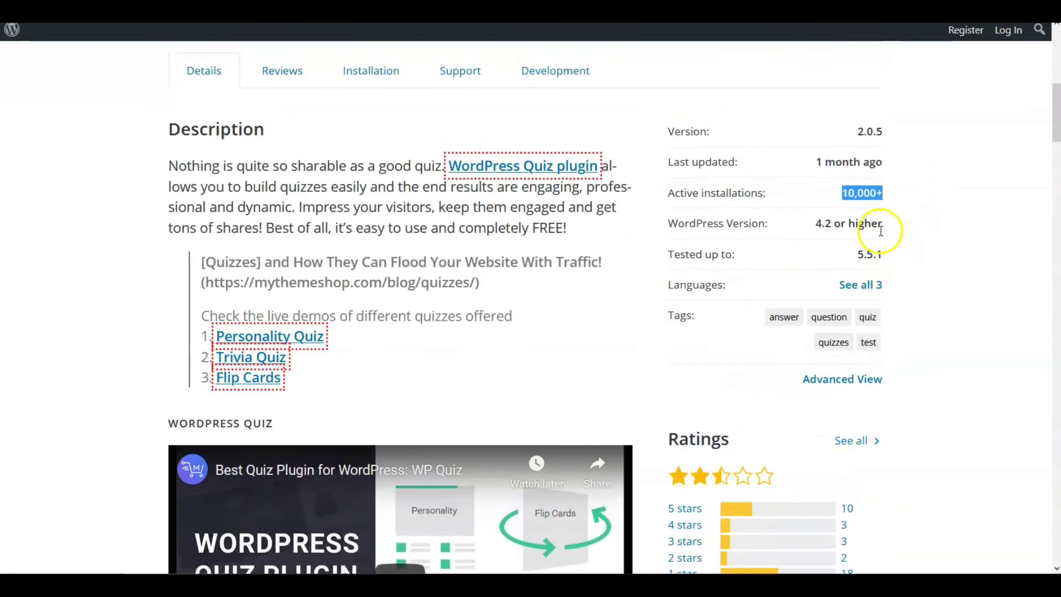
{"action": "scroll", "coordinate": [851, 277], "scroll_direction": "up", "scroll_amount": 2}
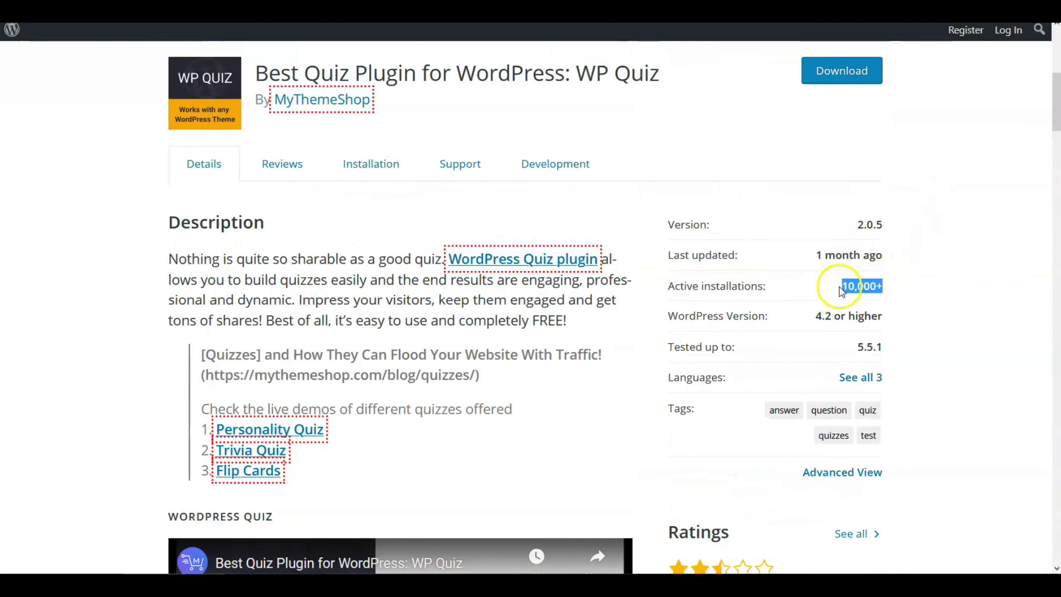
{"action": "scroll", "coordinate": [827, 439], "scroll_direction": "down", "scroll_amount": 1}
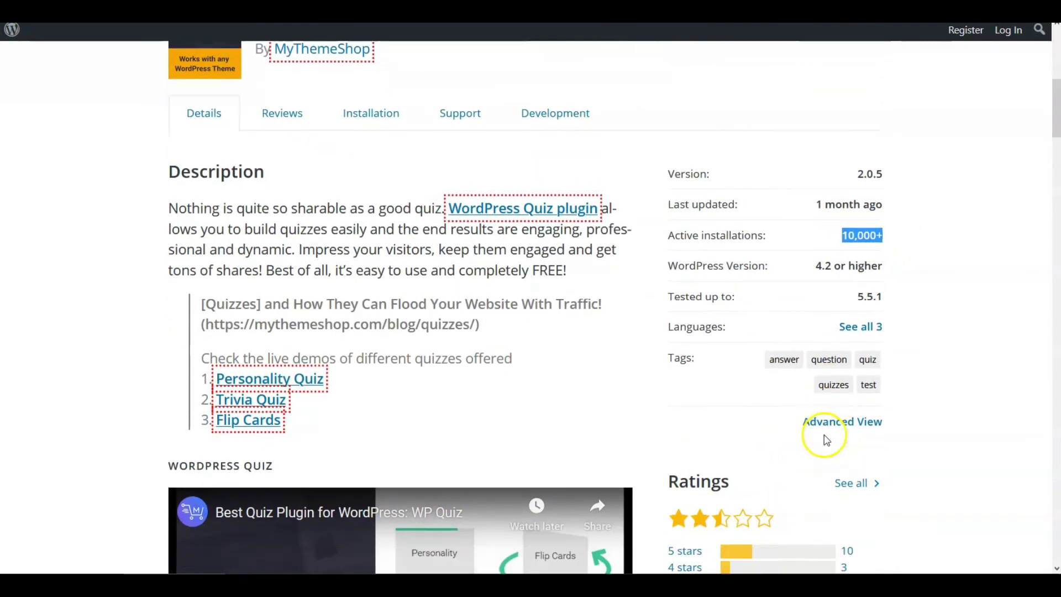
{"action": "scroll", "coordinate": [424, 249], "scroll_direction": "down", "scroll_amount": 3}
{"action": "scroll", "coordinate": [429, 225], "scroll_direction": "up", "scroll_amount": 2}
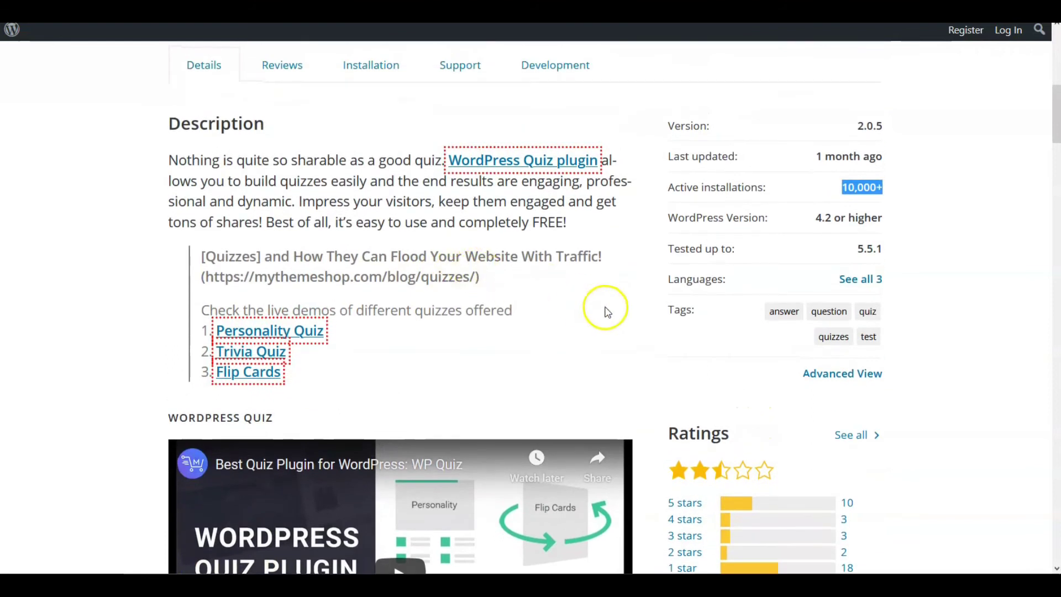
{"action": "scroll", "coordinate": [633, 304], "scroll_direction": "up", "scroll_amount": 5}
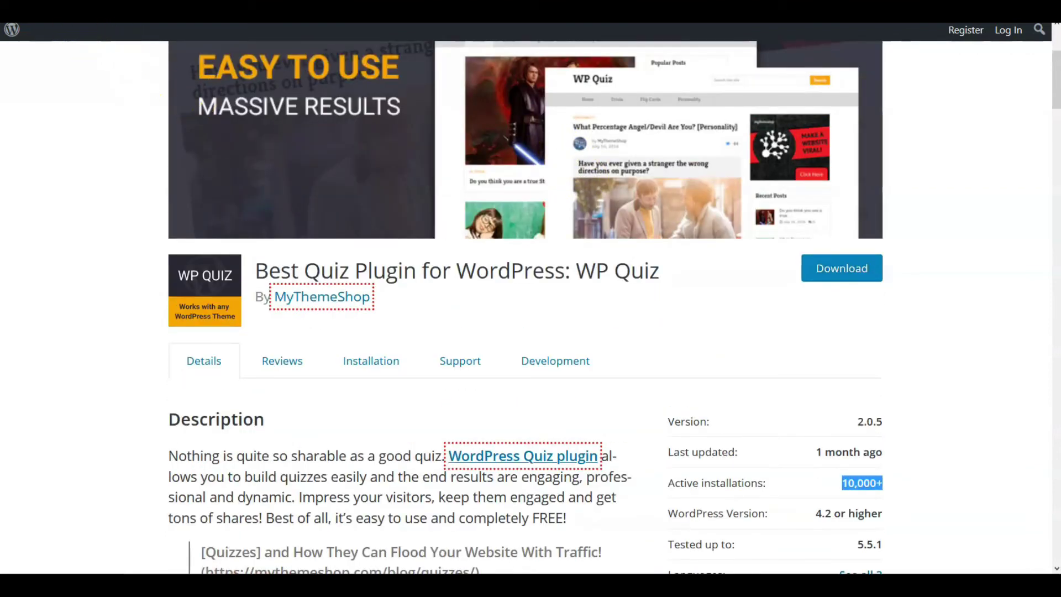
{"action": "scroll", "coordinate": [114, 119], "scroll_direction": "up", "scroll_amount": 4}
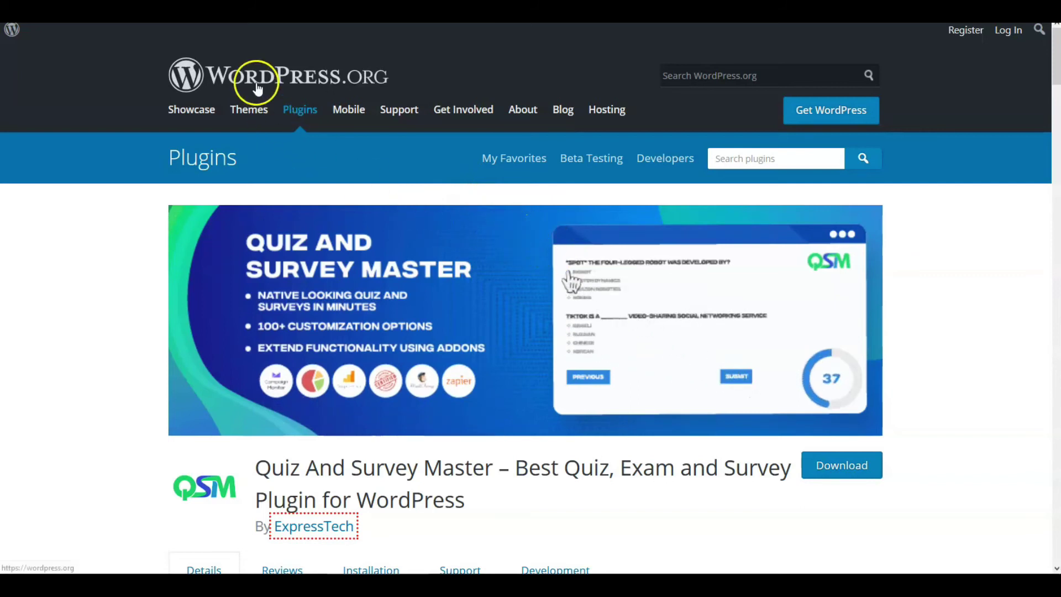
{"action": "scroll", "coordinate": [548, 137], "scroll_direction": "down", "scroll_amount": 1}
{"action": "scroll", "coordinate": [549, 142], "scroll_direction": "down", "scroll_amount": 1}
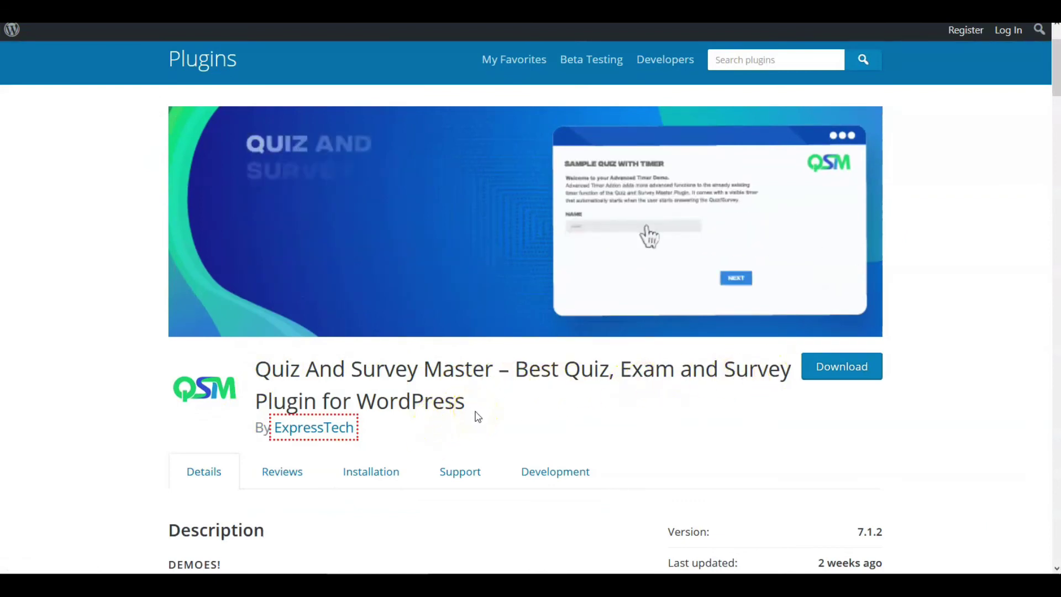
{"action": "scroll", "coordinate": [476, 415], "scroll_direction": "down", "scroll_amount": 3}
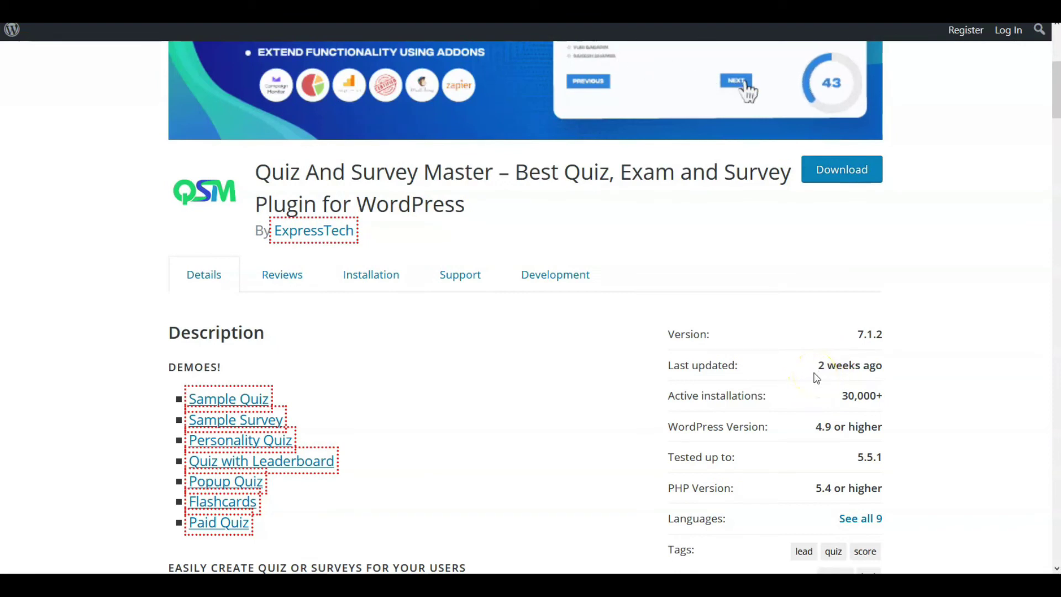
{"action": "left_click", "coordinate": [834, 402]}
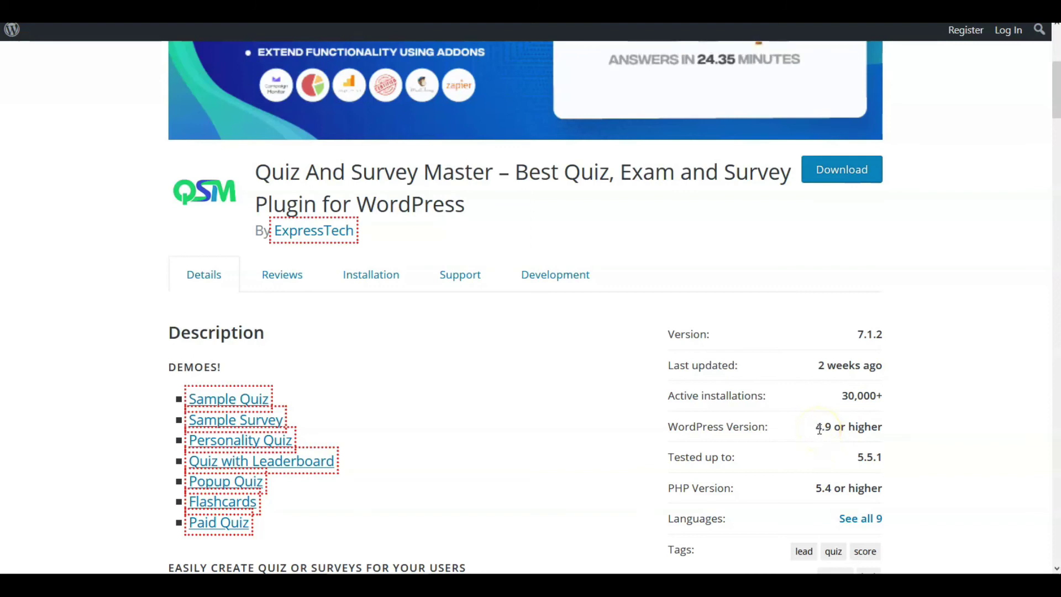
{"action": "scroll", "coordinate": [857, 450], "scroll_direction": "down", "scroll_amount": 2}
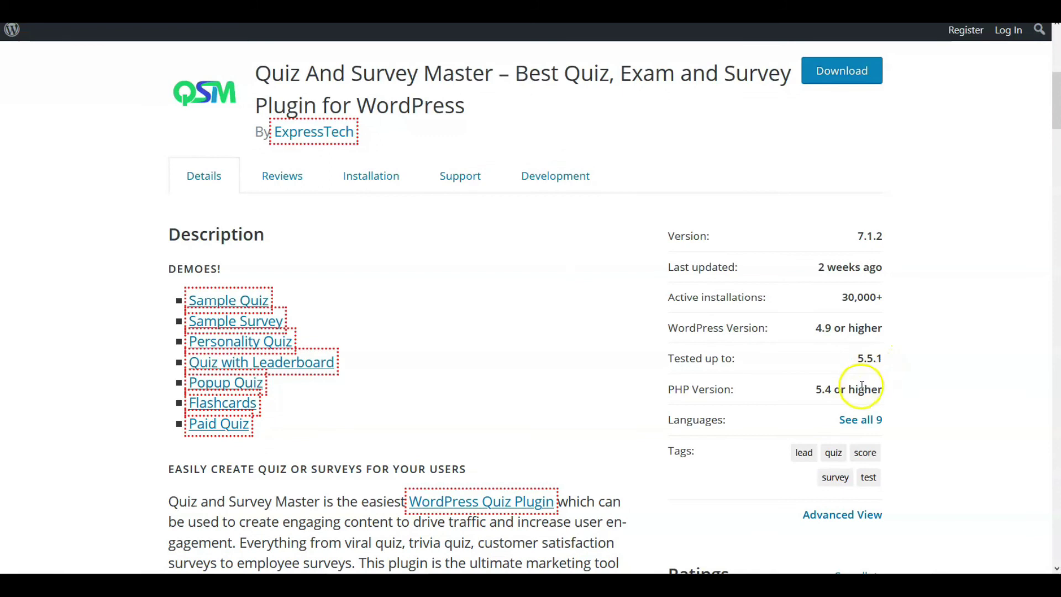
{"action": "scroll", "coordinate": [859, 395], "scroll_direction": "down", "scroll_amount": 1}
{"action": "scroll", "coordinate": [859, 395], "scroll_direction": "down", "scroll_amount": 5}
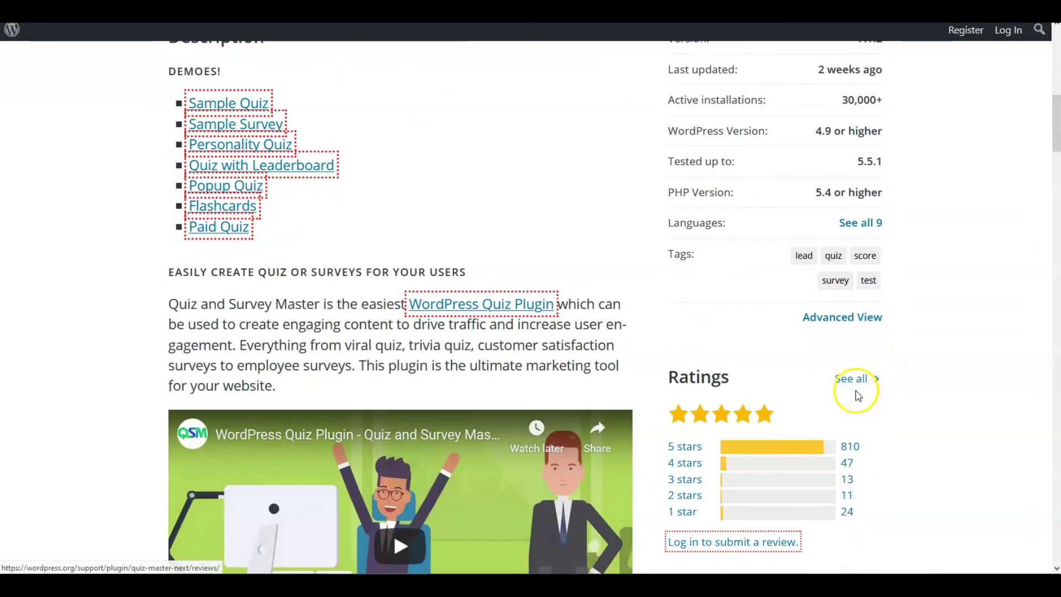